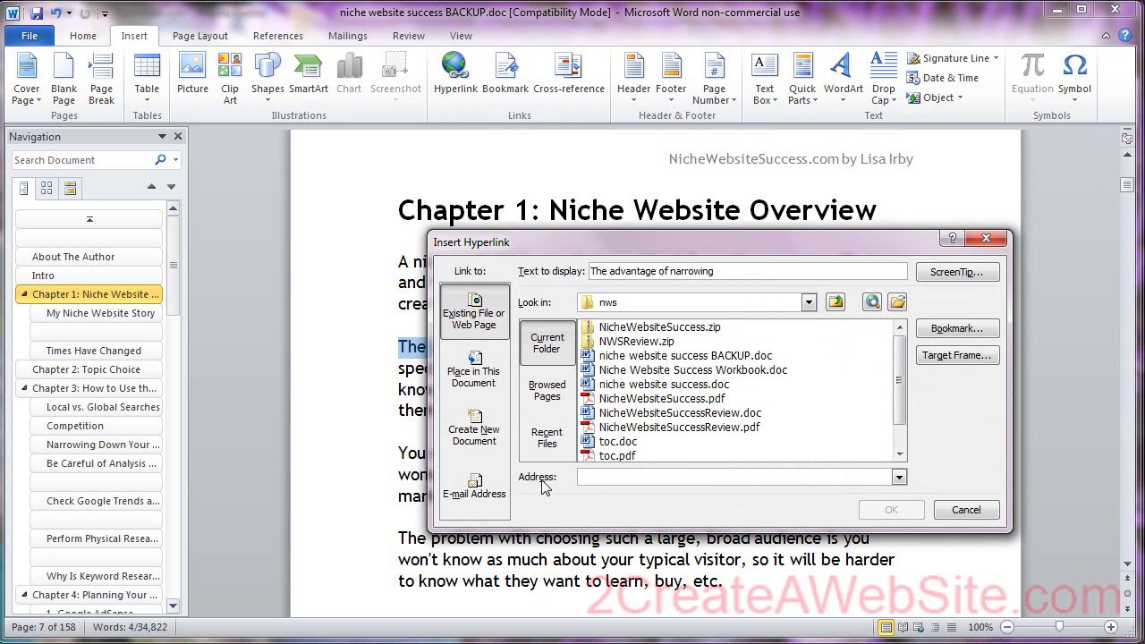
Step: Dismiss the hyperlink insertion without adding a link and select the phrase "The advantage of narrowing" in the Chapter 1 text
click(987, 239)
click(459, 348)
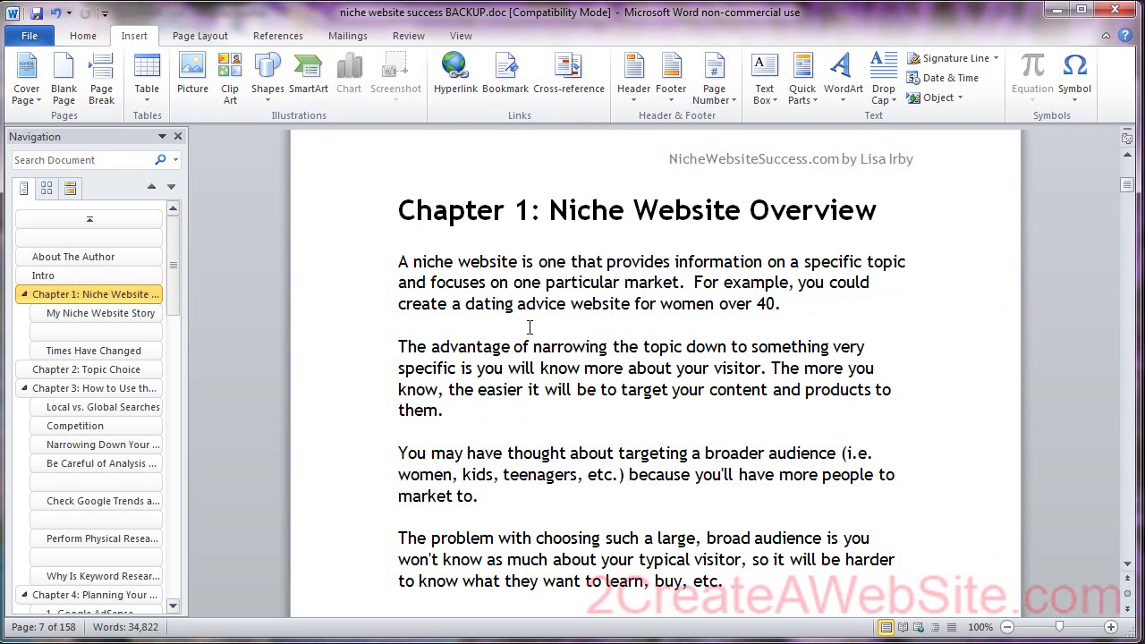
drag(401, 347, 604, 347)
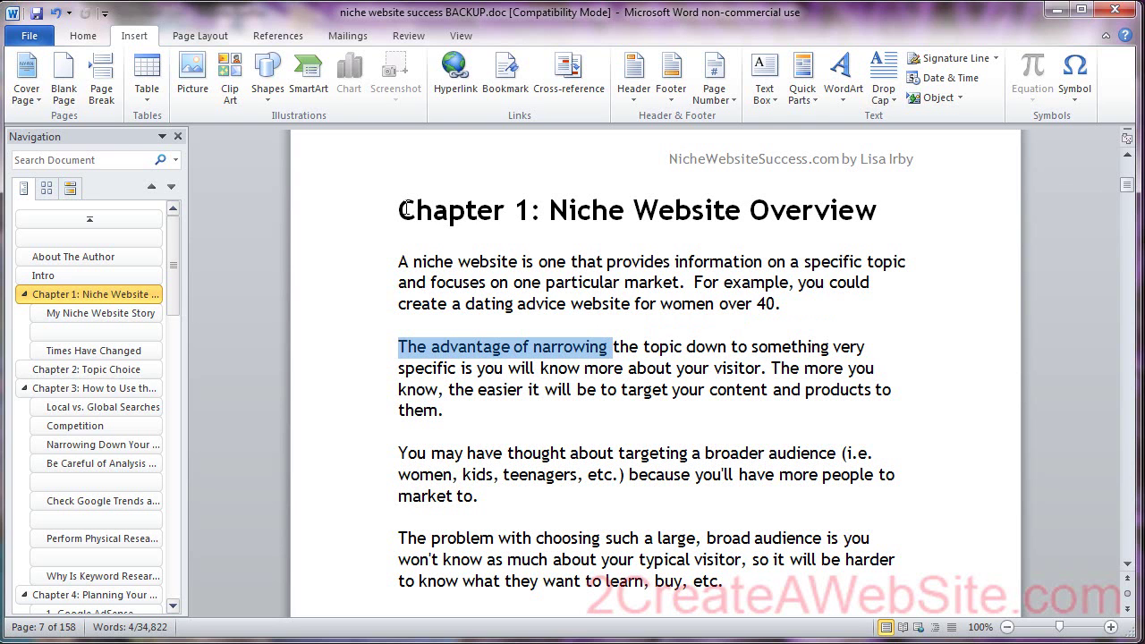
Step: Check which style is applied to the "Chapter 1: Niche Website Overview" heading
click(405, 209)
drag(402, 210, 838, 220)
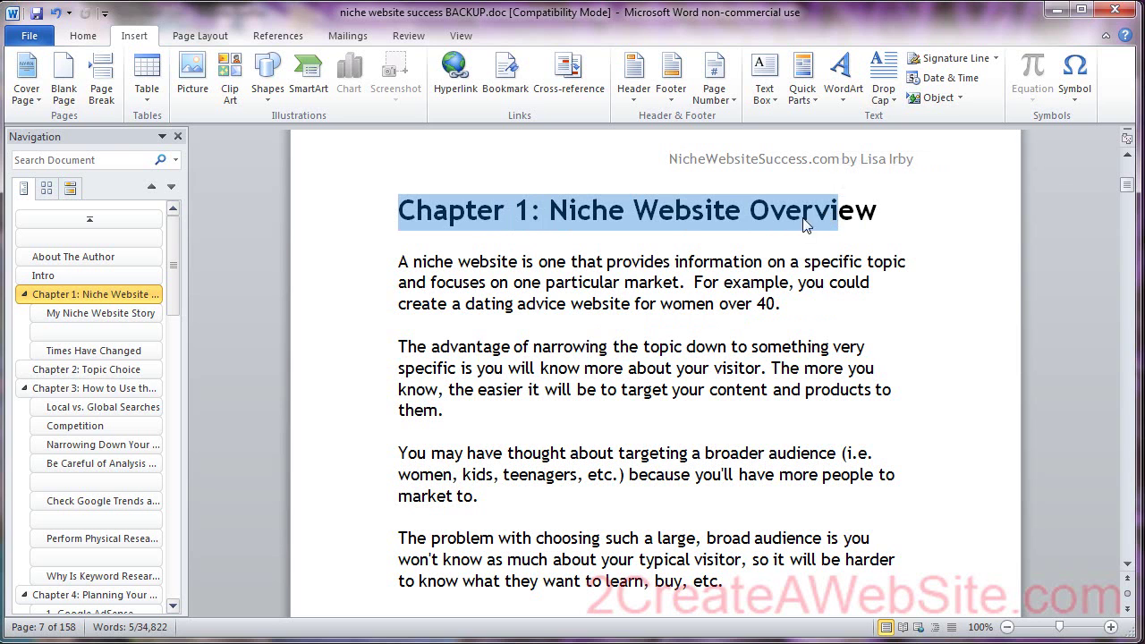
click(477, 209)
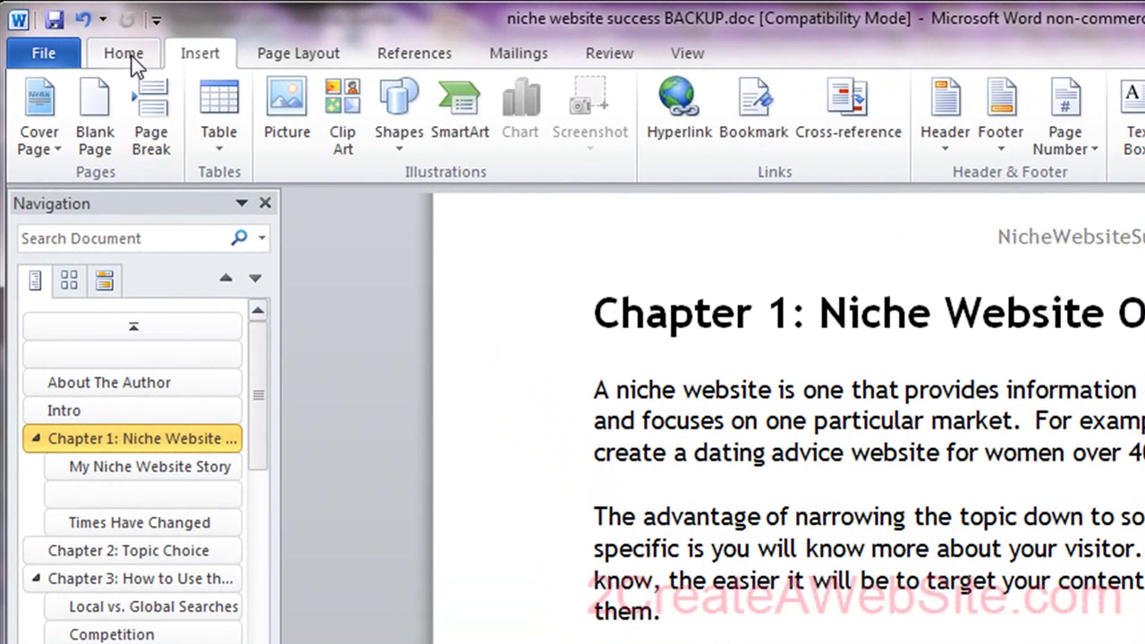
click(128, 55)
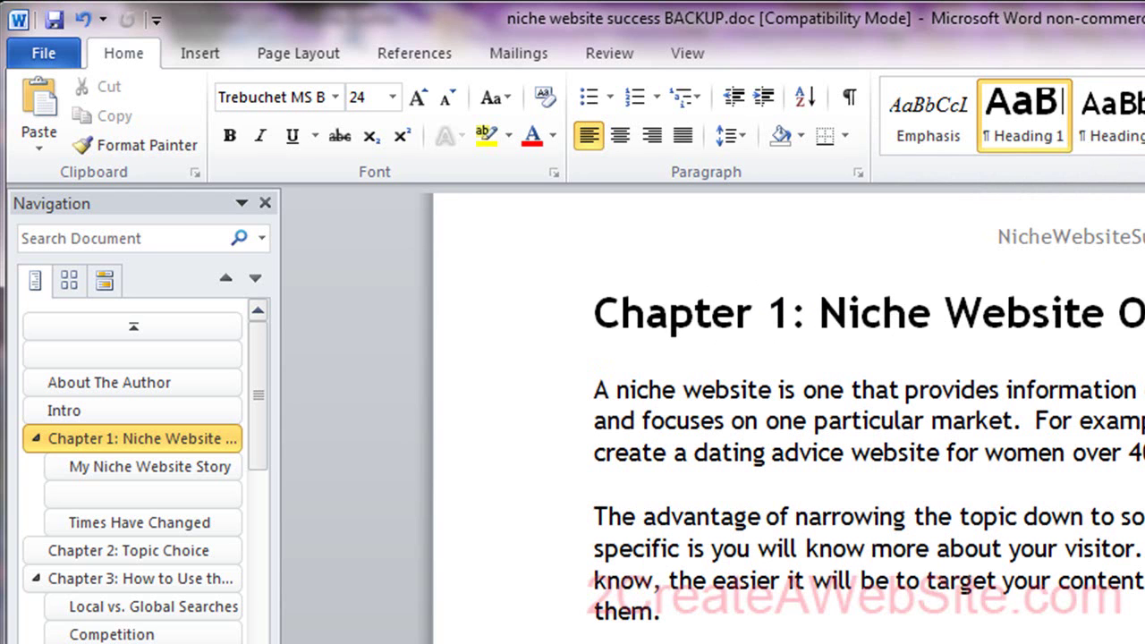
Step: Insert an Automatic Table 1 table of contents below the instruction line on the TABLE OF CONTENTS page
scroll(788, 420, up, 15)
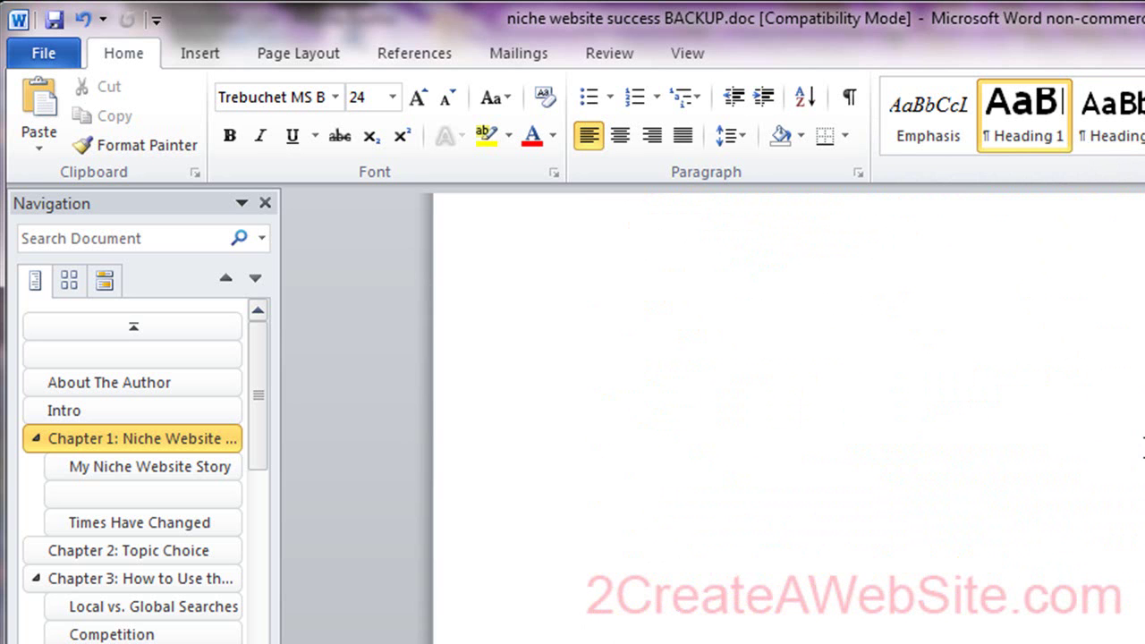
click(669, 550)
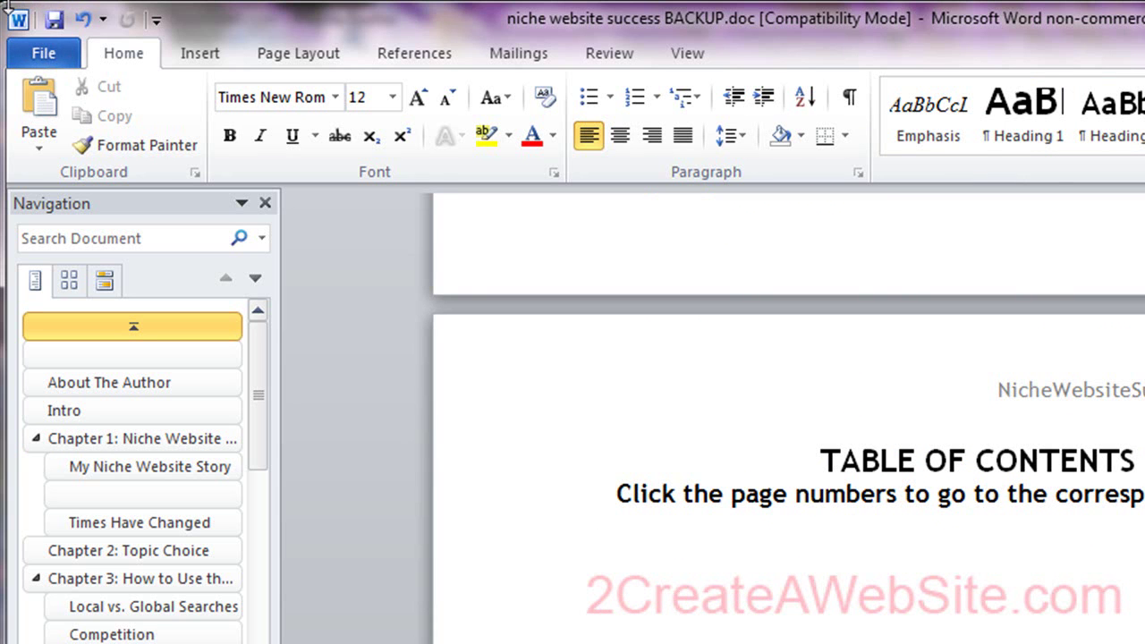
click(407, 56)
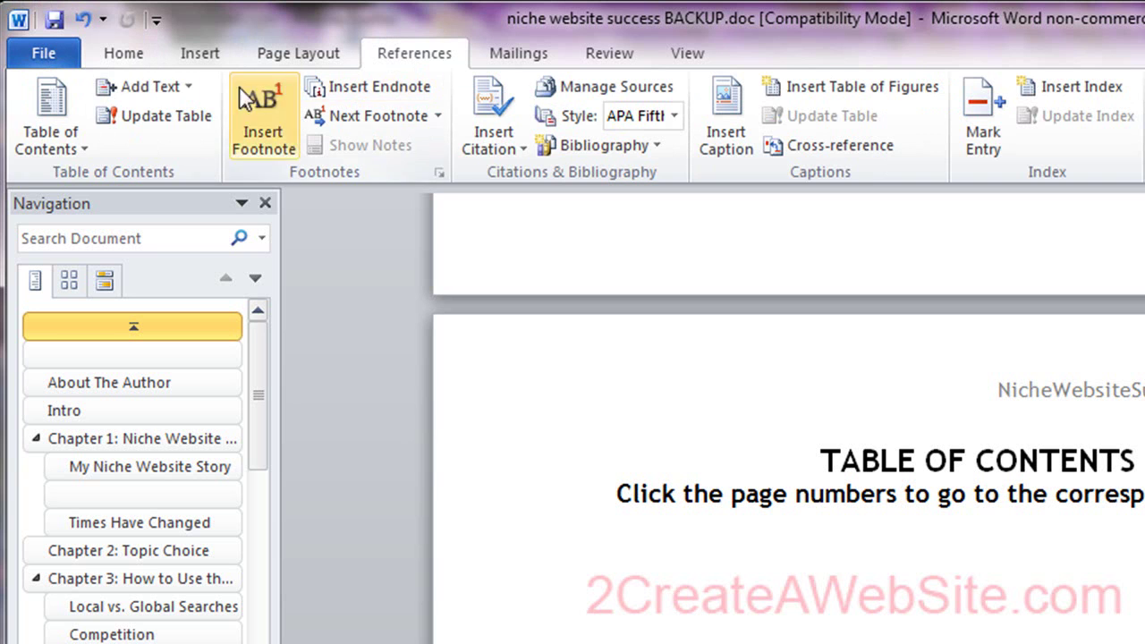
click(55, 143)
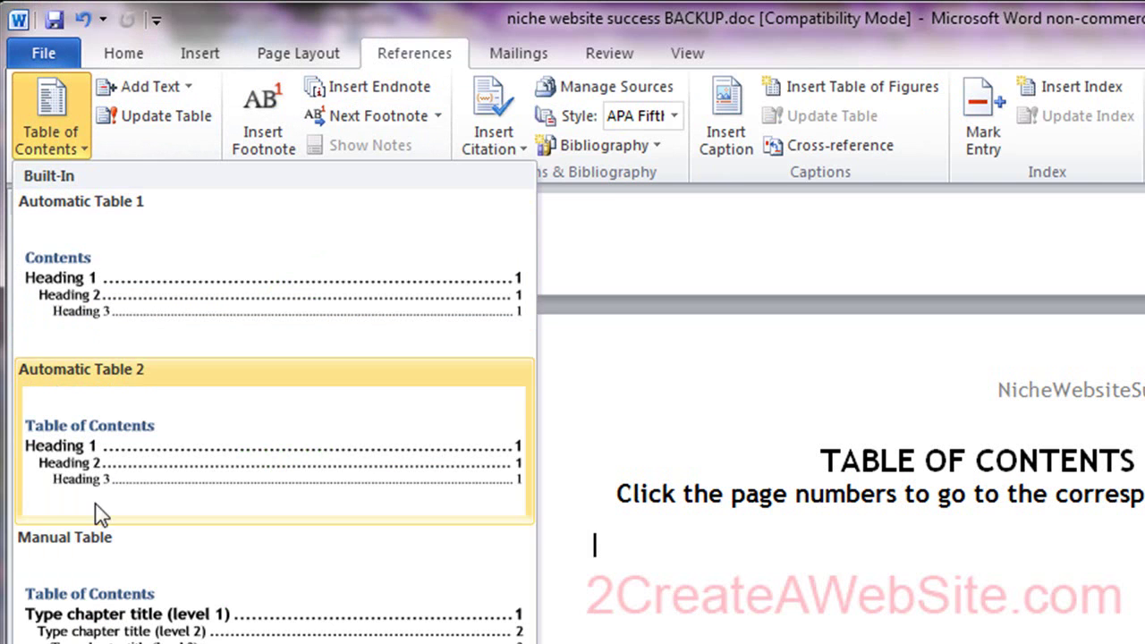
click(78, 288)
Step: Test the Intro entry's link in the new table of contents and return to the contents page
scroll(895, 601, up, 10)
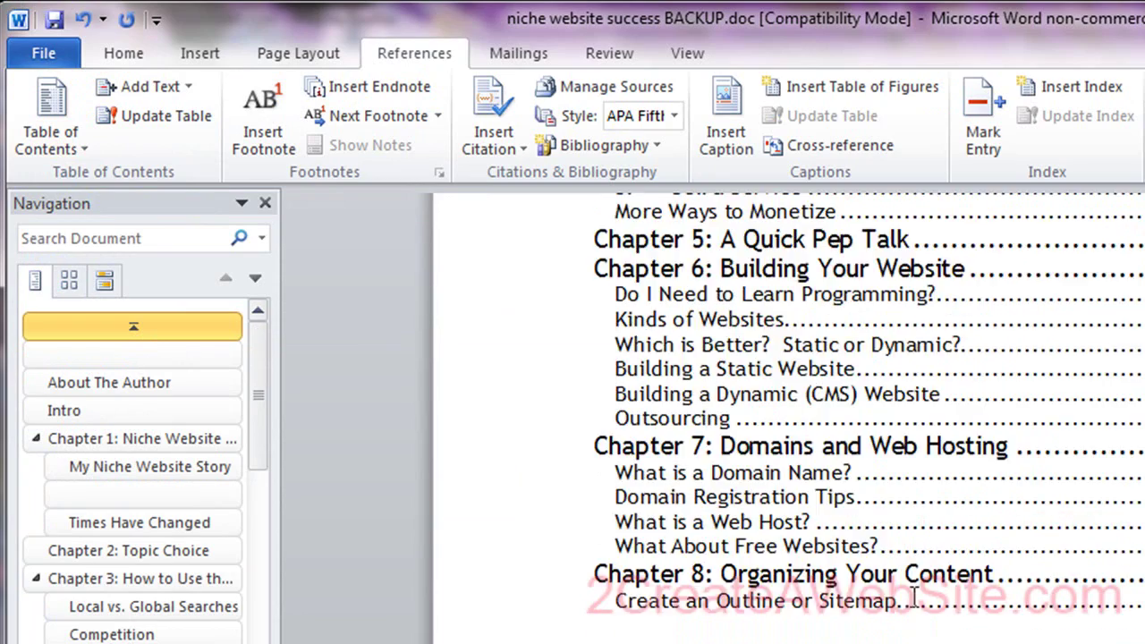
scroll(914, 595, up, 5)
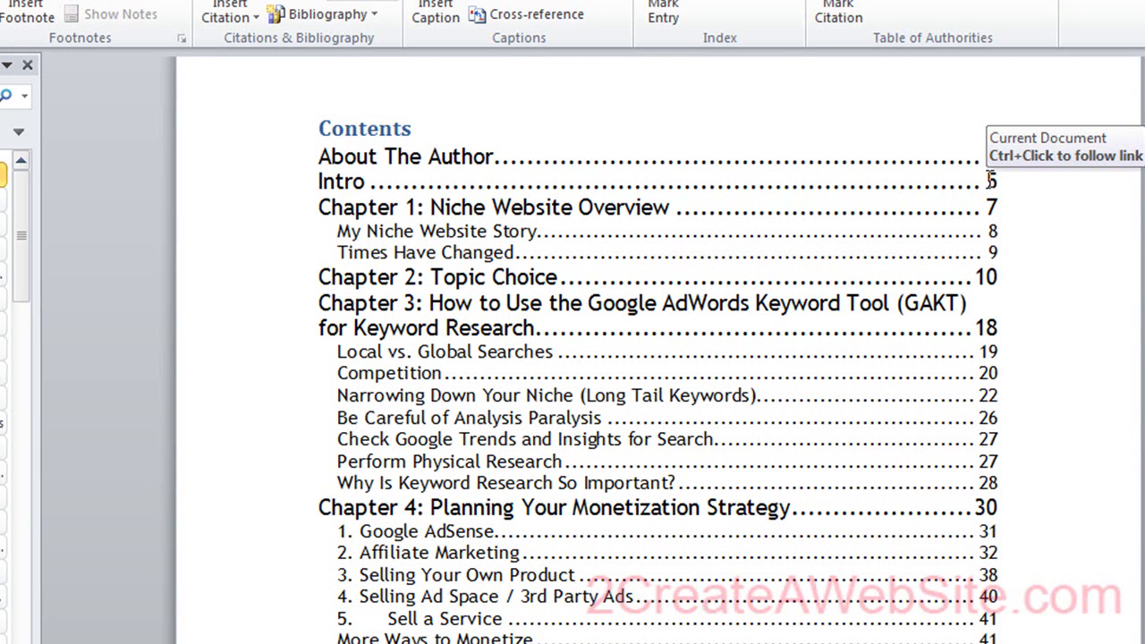
ctrl+click(991, 182)
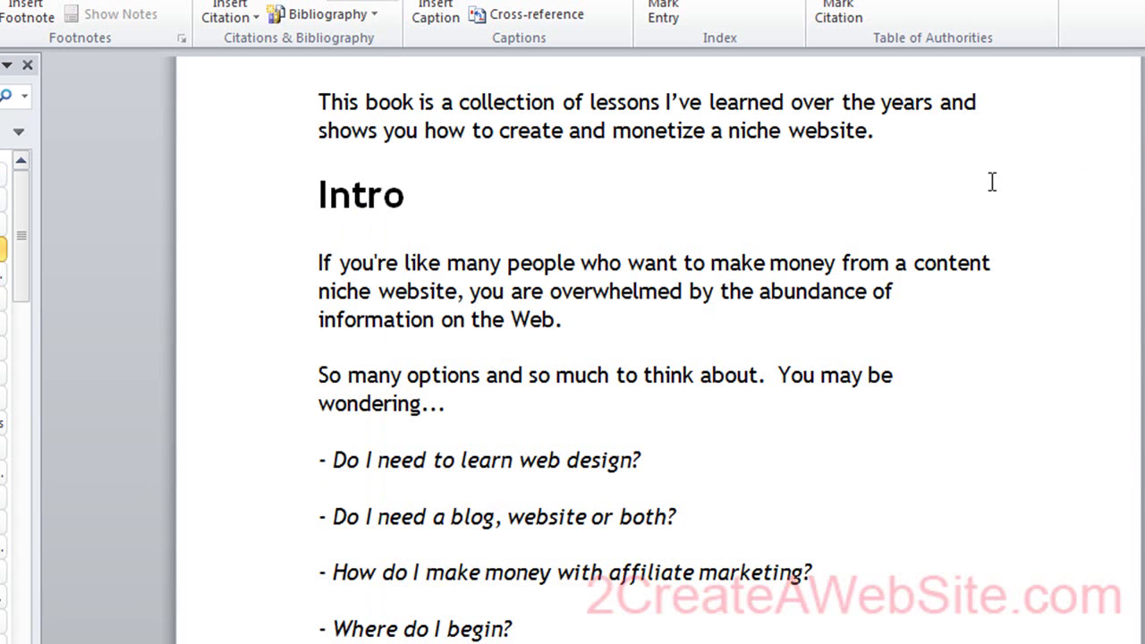
scroll(926, 286, up, 10)
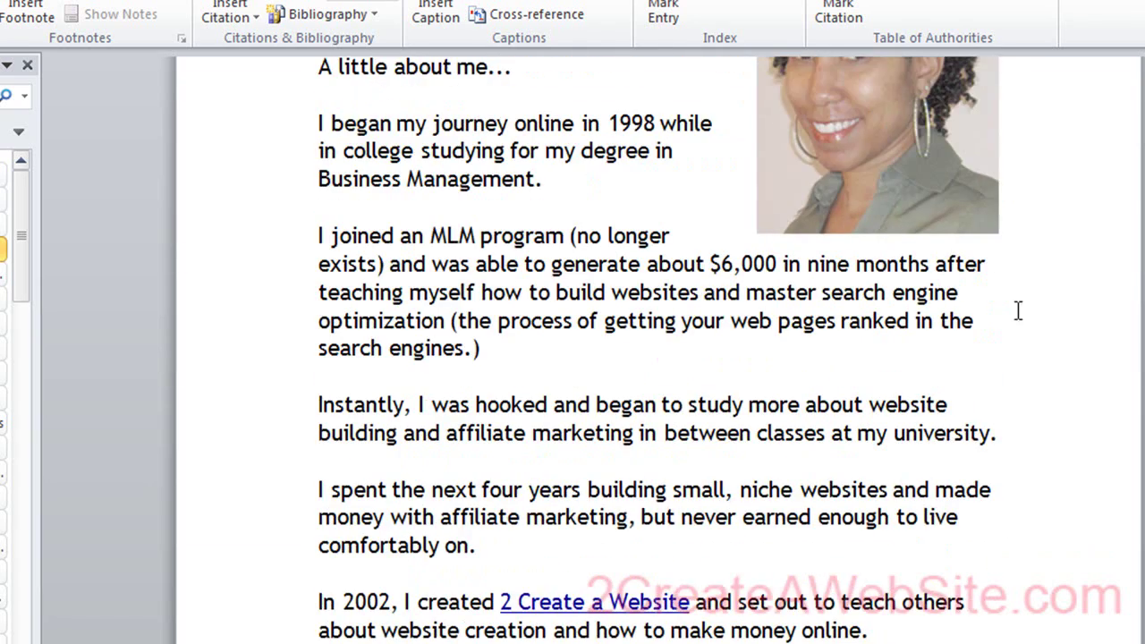
drag(1144, 125, 1144, 113)
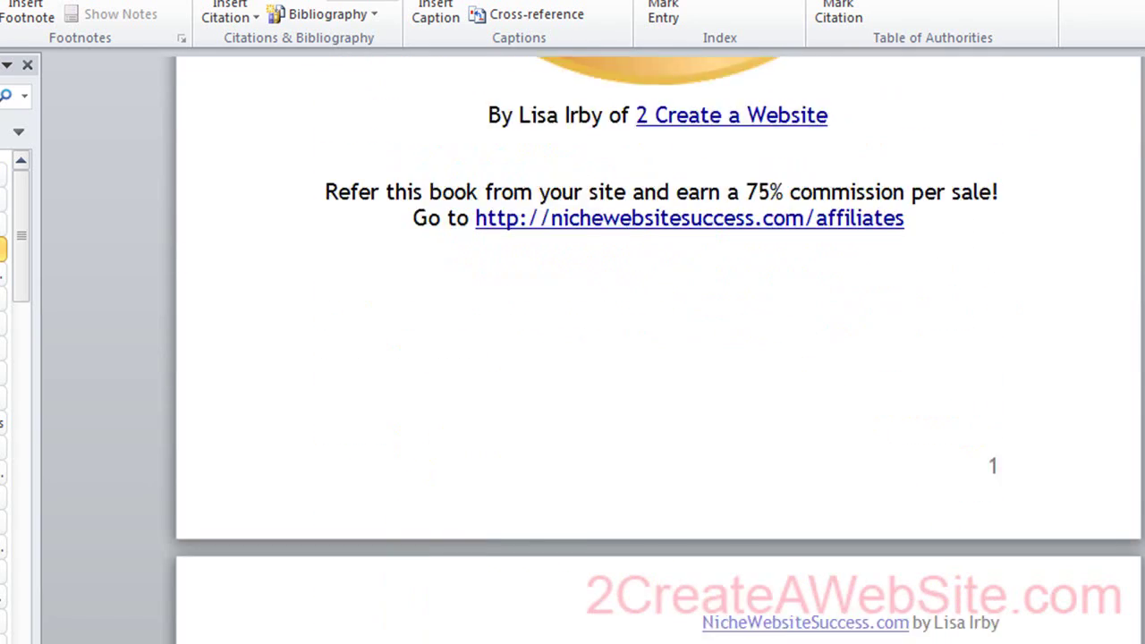
scroll(658, 349, down, 15)
scroll(659, 349, up, 6)
scroll(658, 349, down, 10)
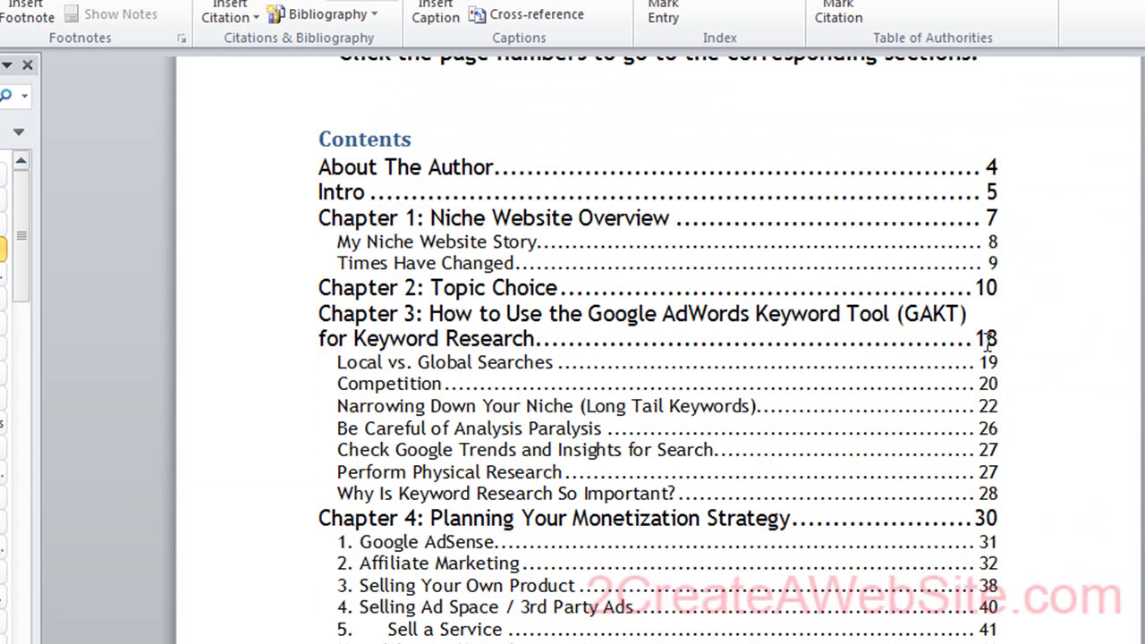
Step: Test the "Narrowing Down Your Niche (Long Tail Keywords)" entry's link and return to the table of contents
ctrl+click(991, 414)
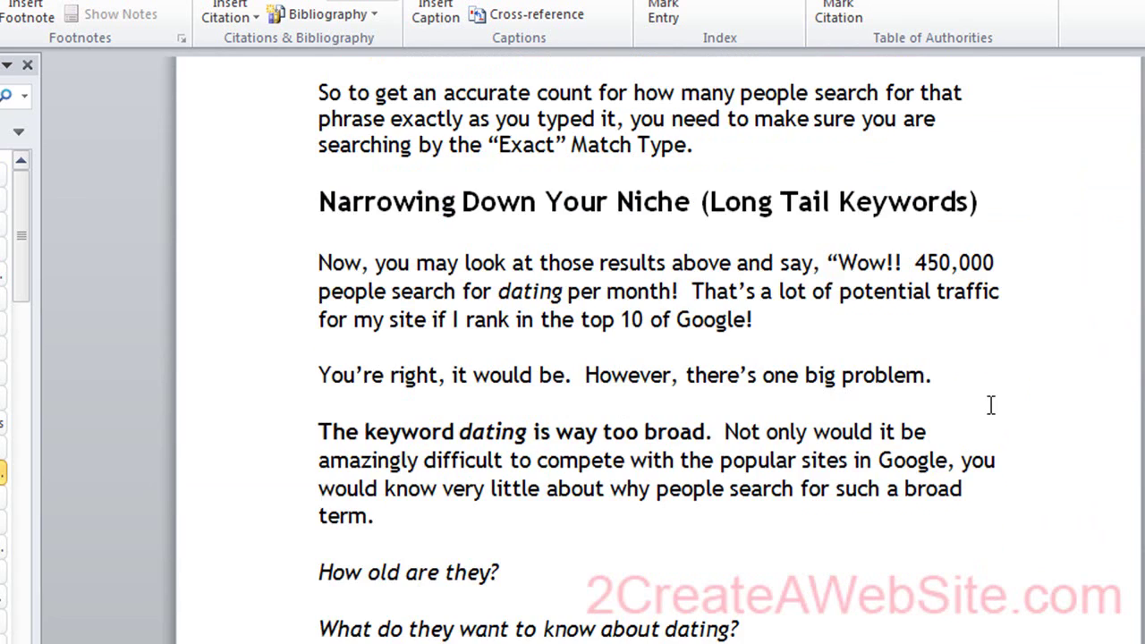
drag(1144, 174, 1144, 81)
scroll(1117, 259, down, 20)
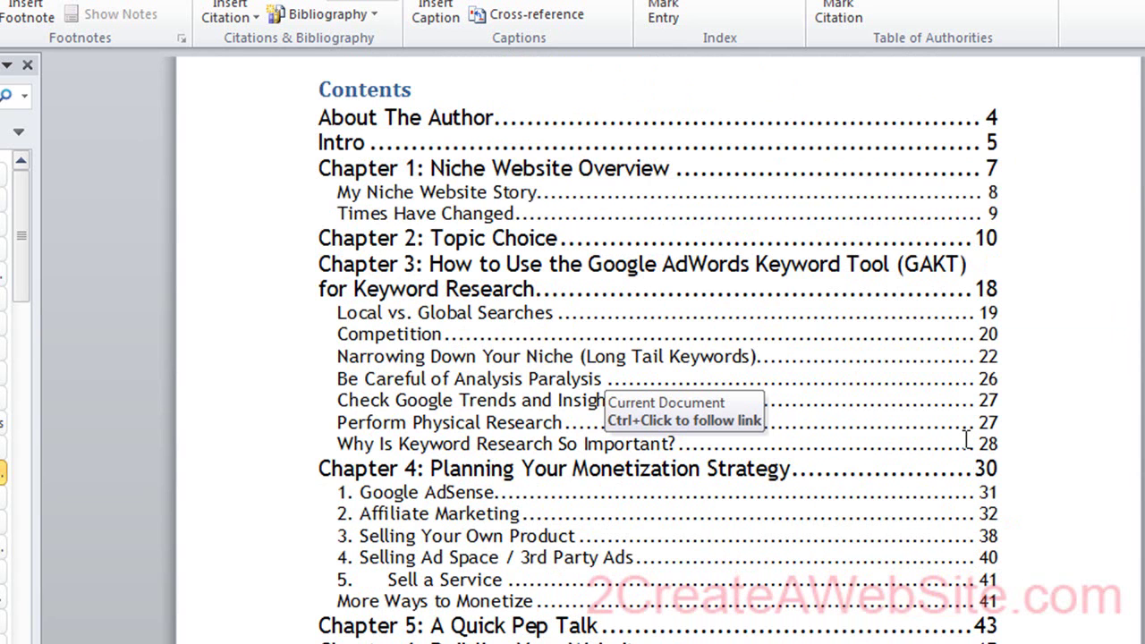
Step: Update the table of contents field with the page numbers only option
click(447, 265)
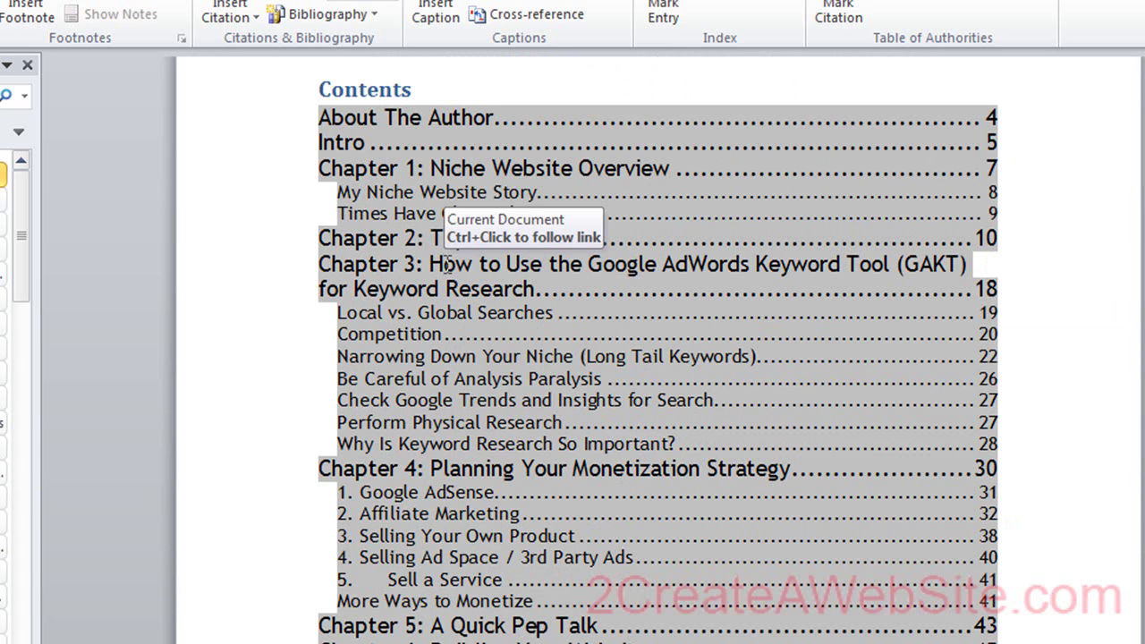
right_click(445, 263)
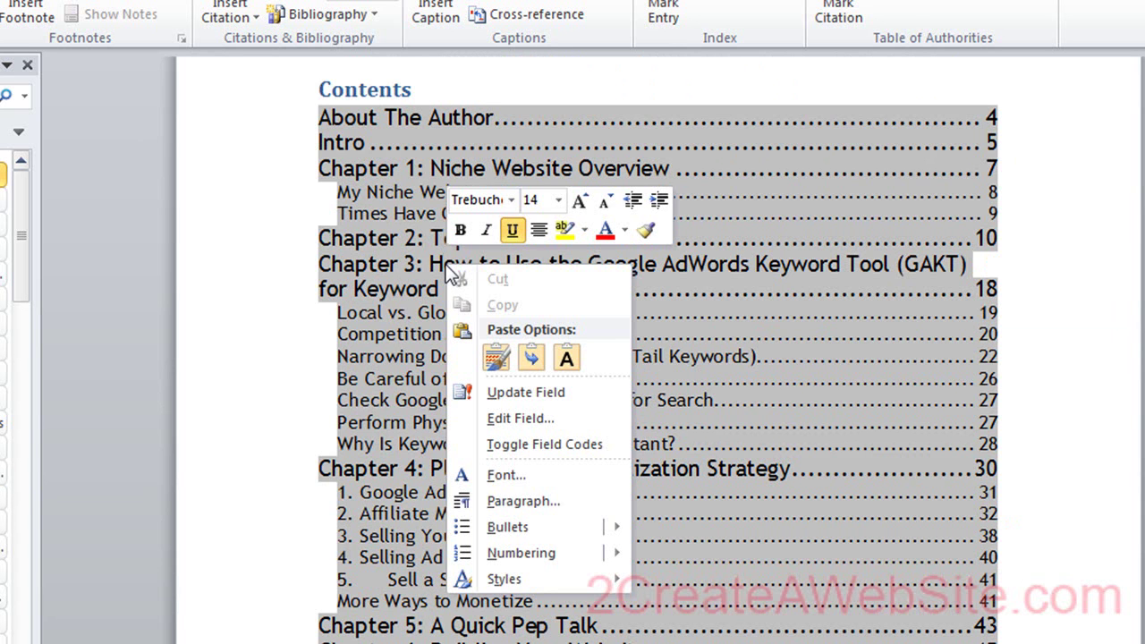
click(521, 394)
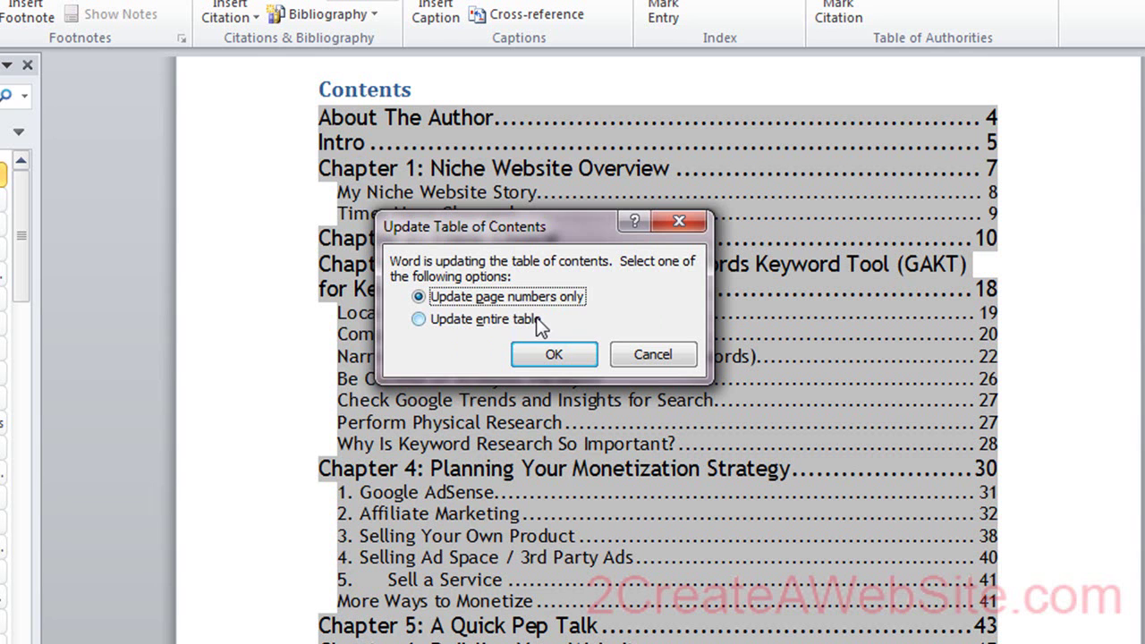
click(556, 349)
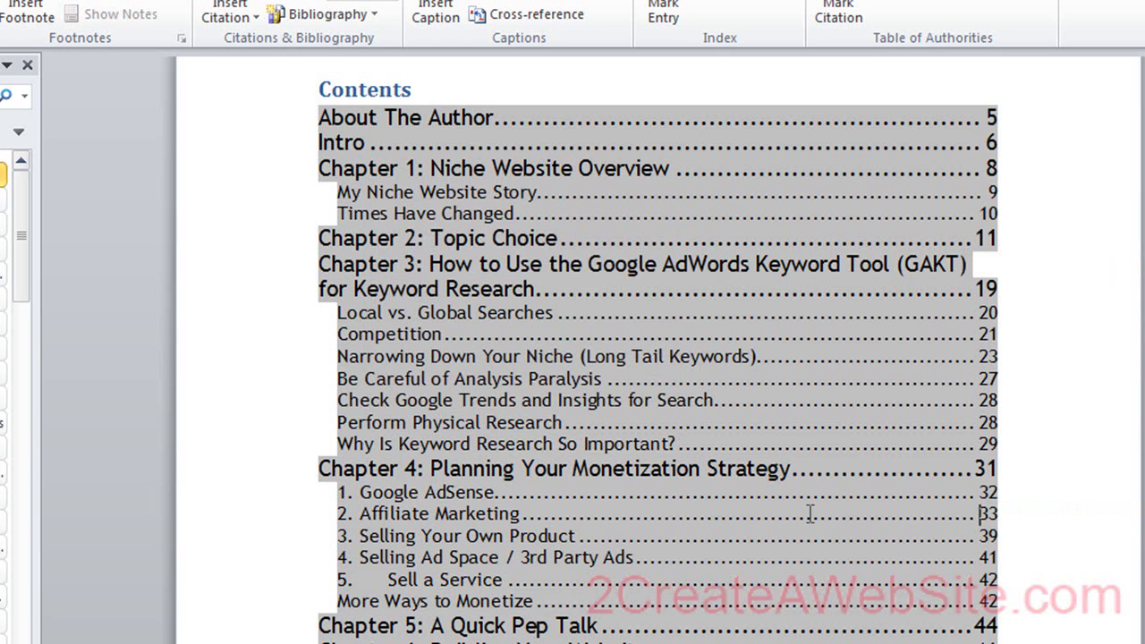
click(765, 385)
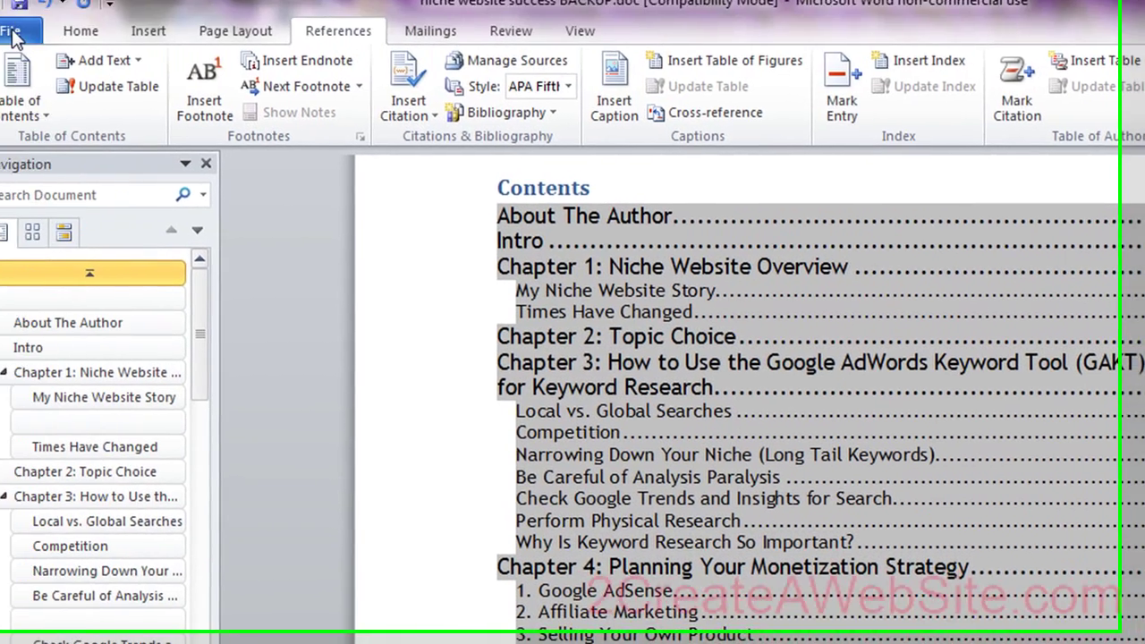
Step: Publish the document as "niche website success BACKUP.pdf" with standard optimization, opening the file after publishing
click(40, 45)
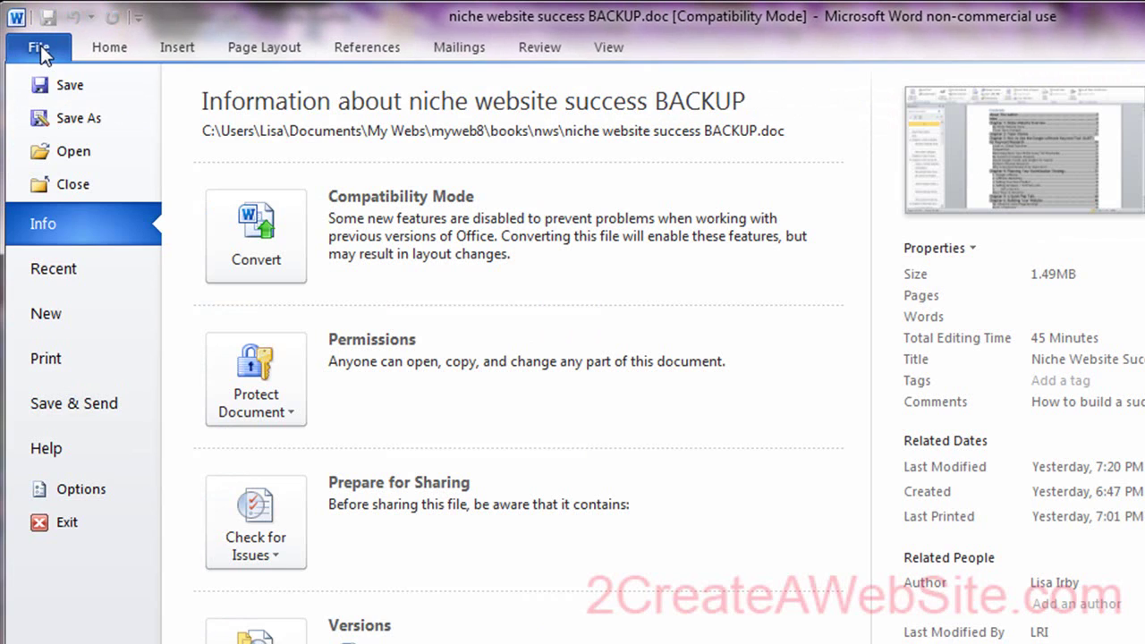
click(103, 409)
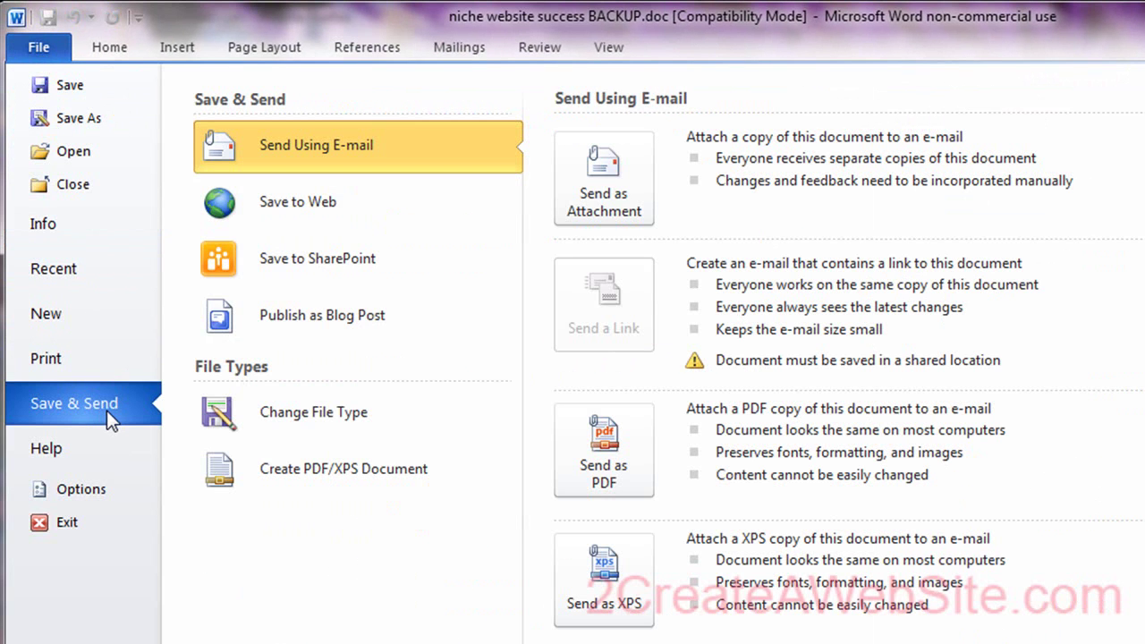
click(301, 483)
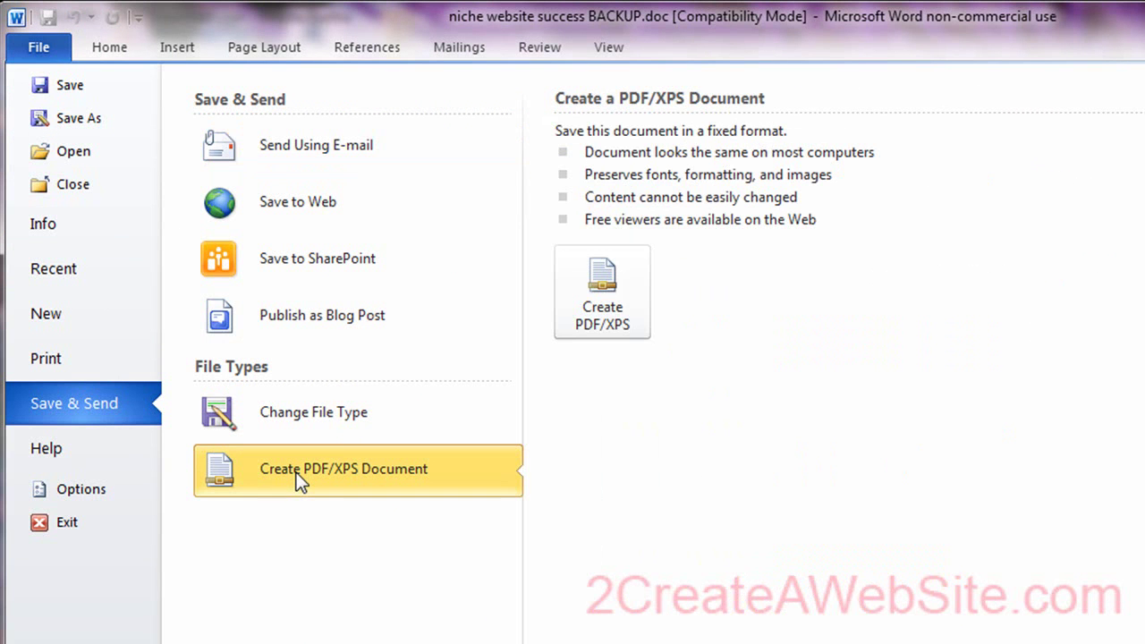
click(603, 308)
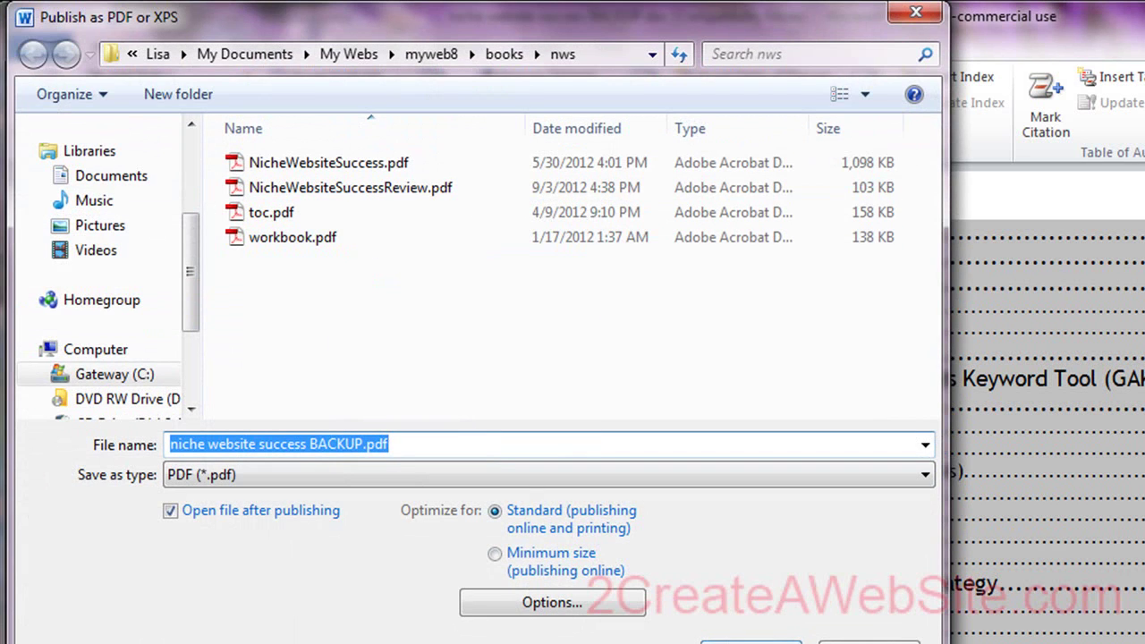
key(Return)
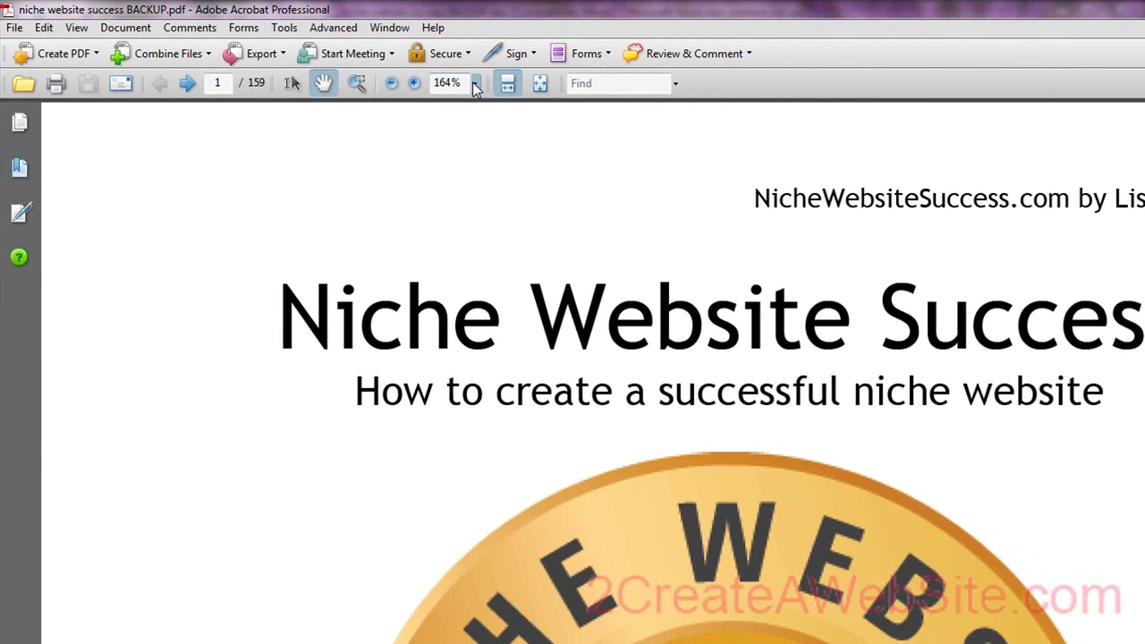
Step: Set the PDF's zoom to 100% and go to its table of contents page
click(624, 109)
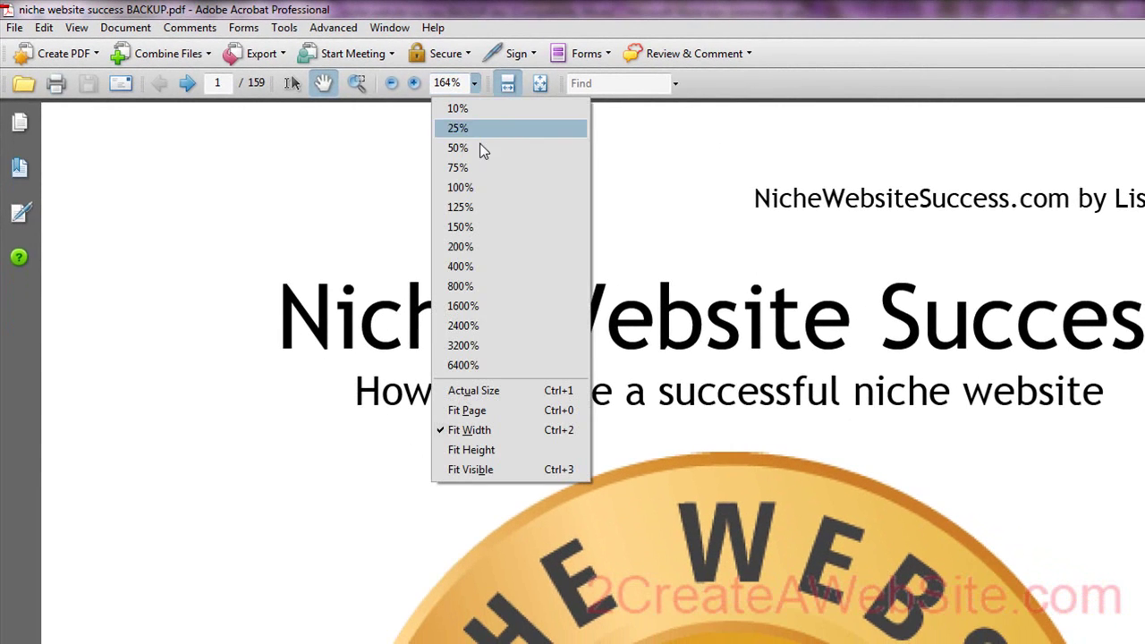
click(476, 188)
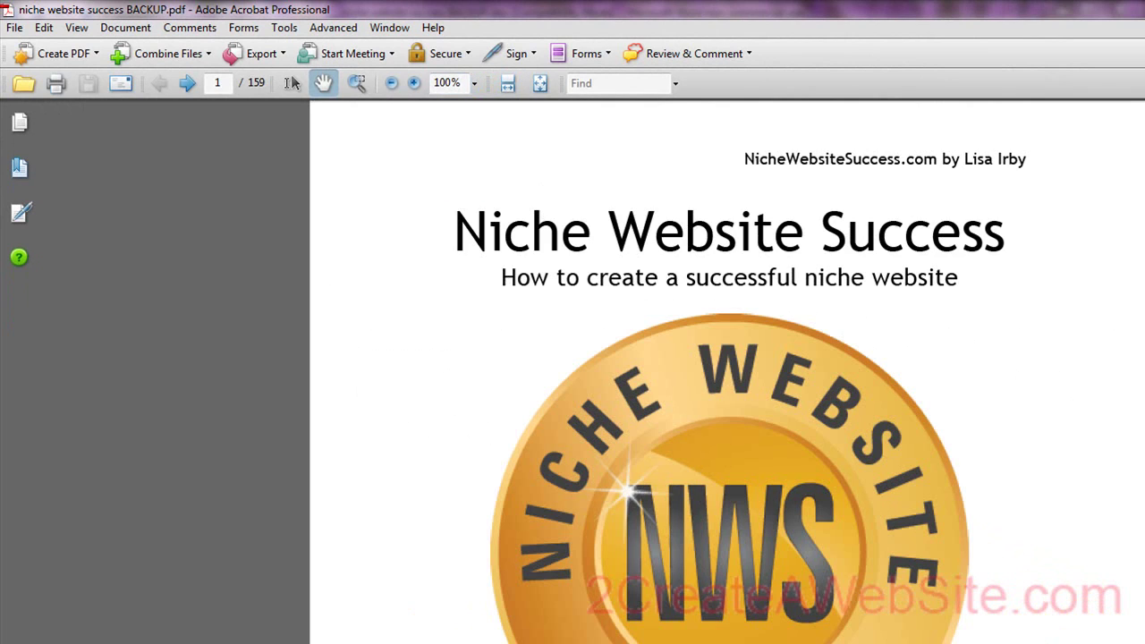
scroll(744, 364, down, 15)
scroll(744, 364, down, 15)
scroll(888, 408, down, 3)
scroll(727, 373, down, 15)
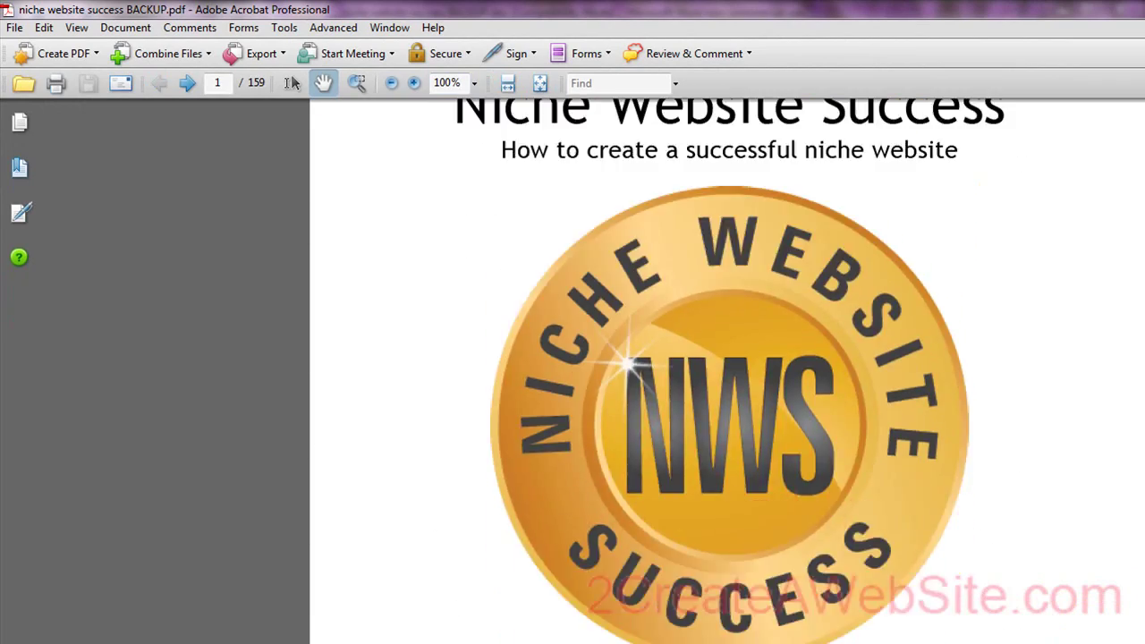
scroll(728, 373, down, 5)
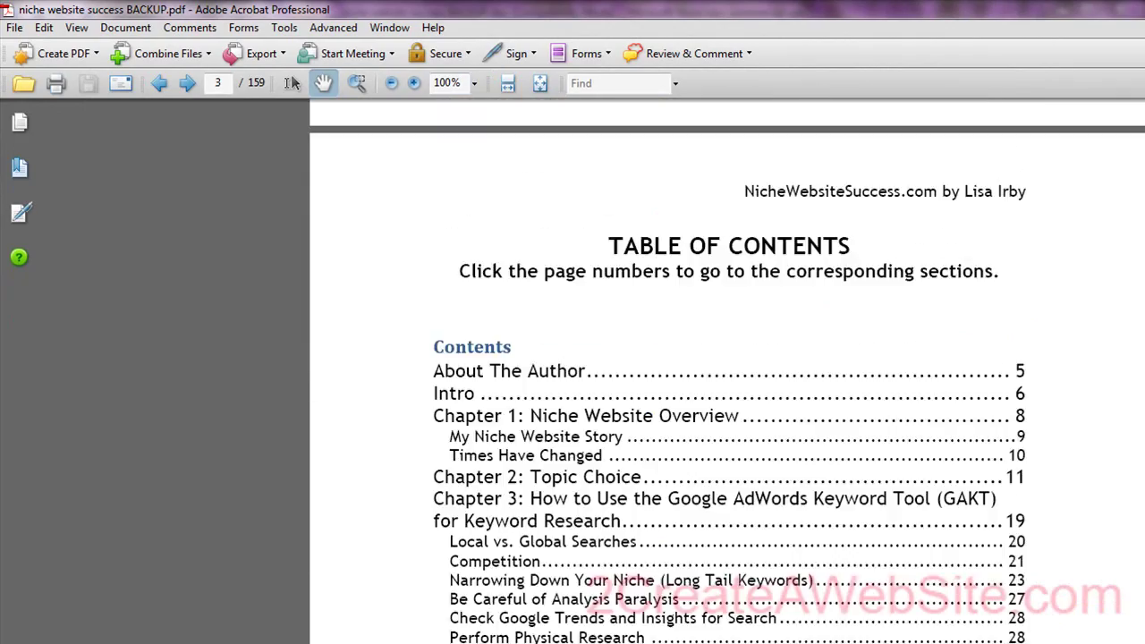
Step: Test the "Times Have Changed" link in the PDF's table of contents and return to the contents page
click(1018, 458)
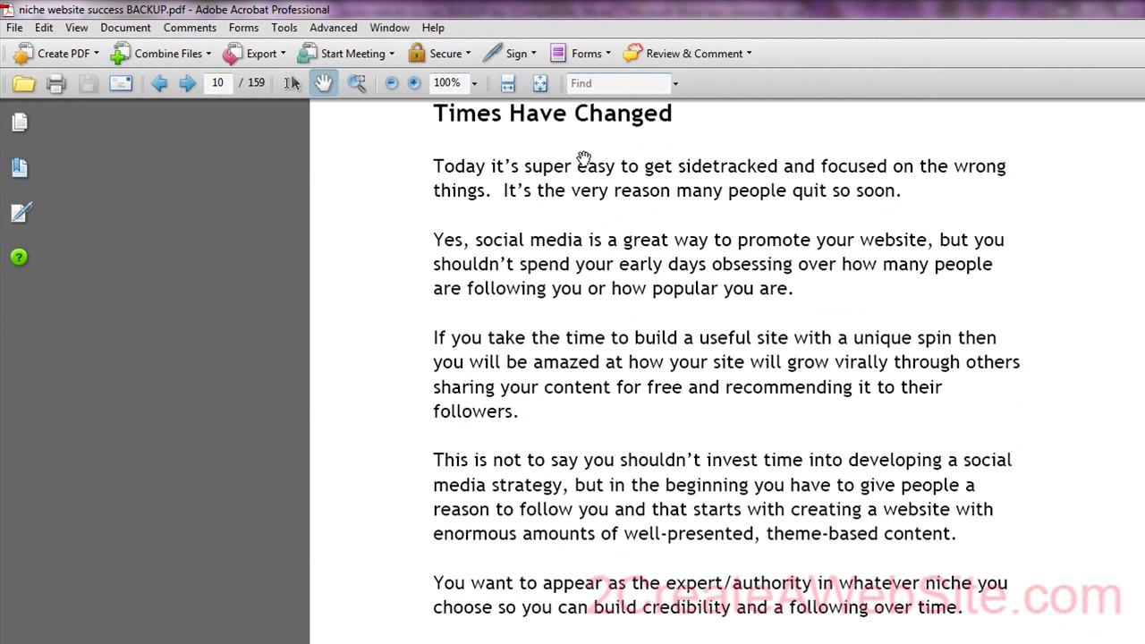
scroll(728, 373, up, 20)
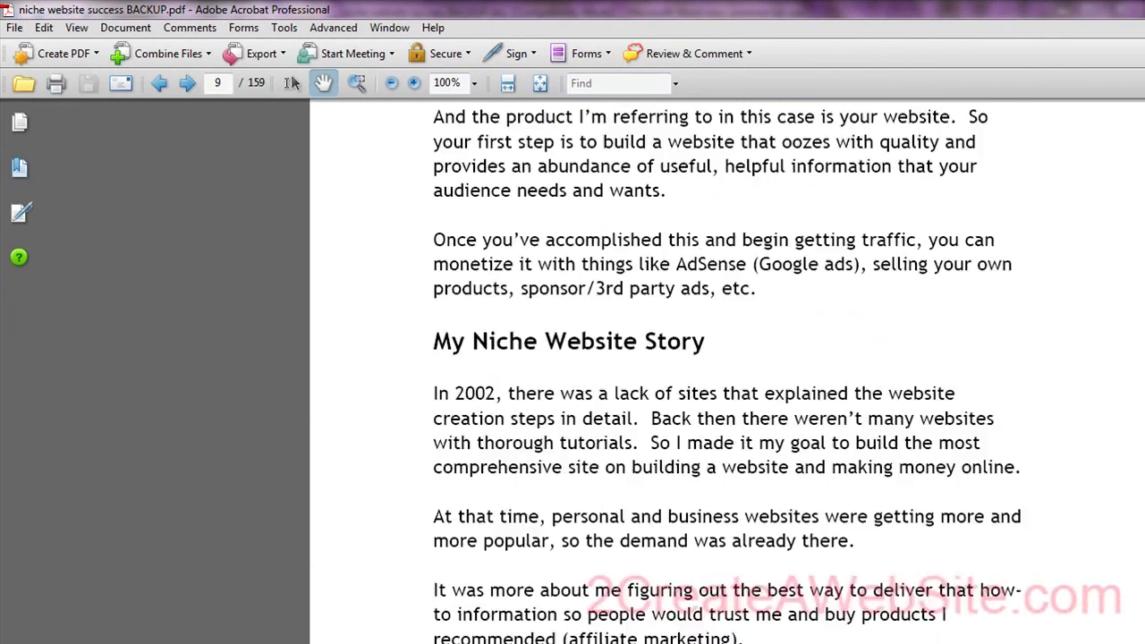
scroll(727, 373, down, 2)
scroll(728, 373, down, 20)
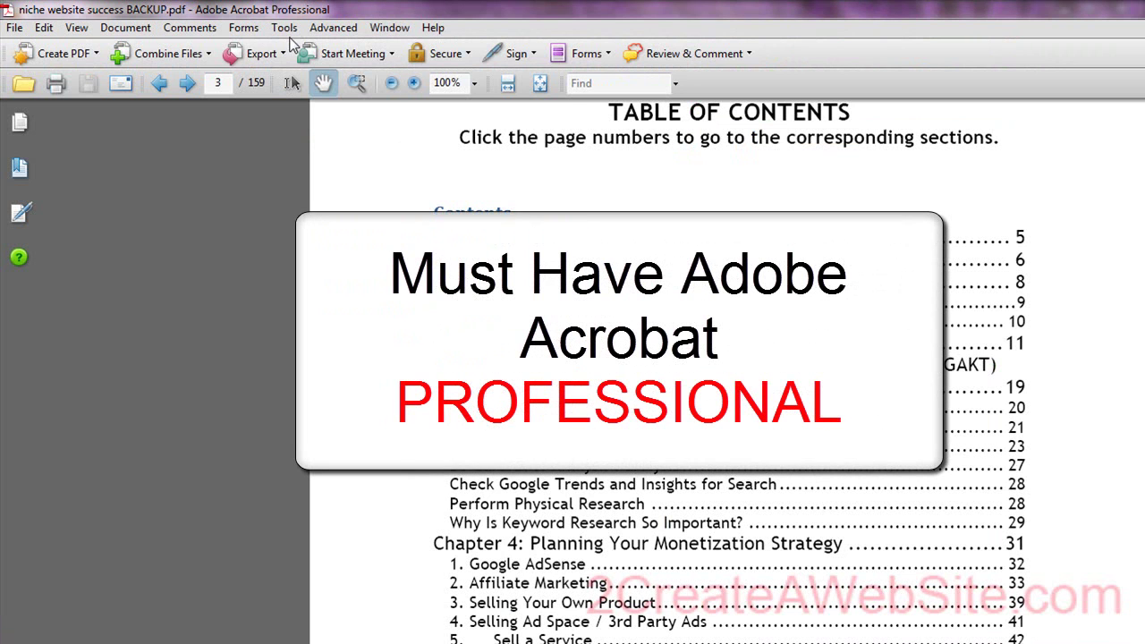
Step: Open the PDF's password security settings, restrict editing and printing of the document, and enter a change permissions password
click(319, 34)
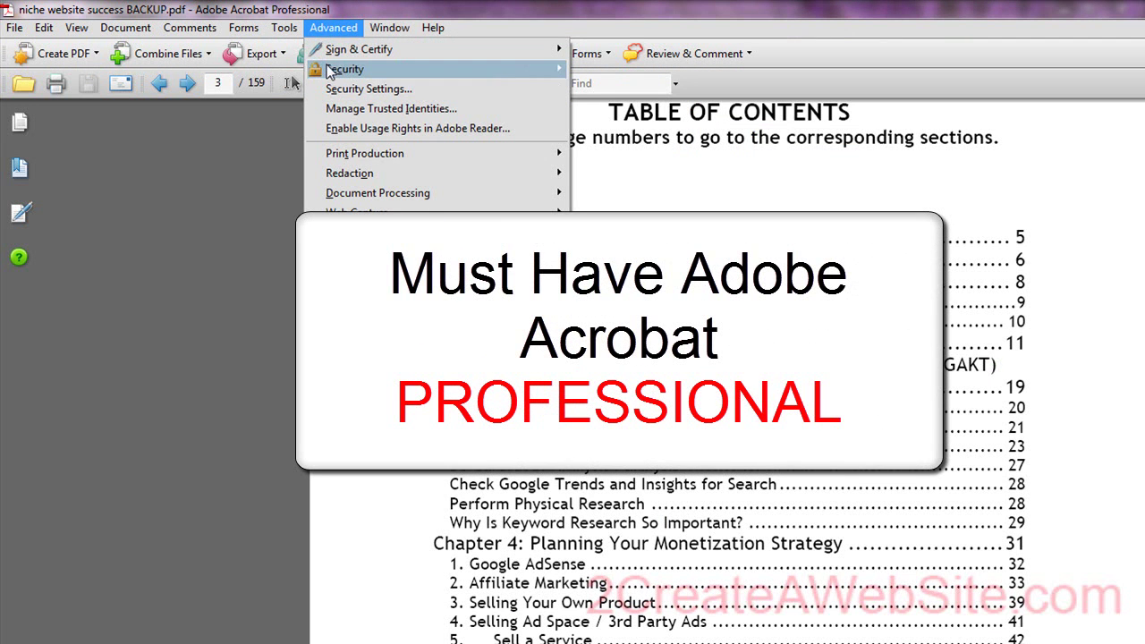
mouse_move(349, 69)
click(643, 89)
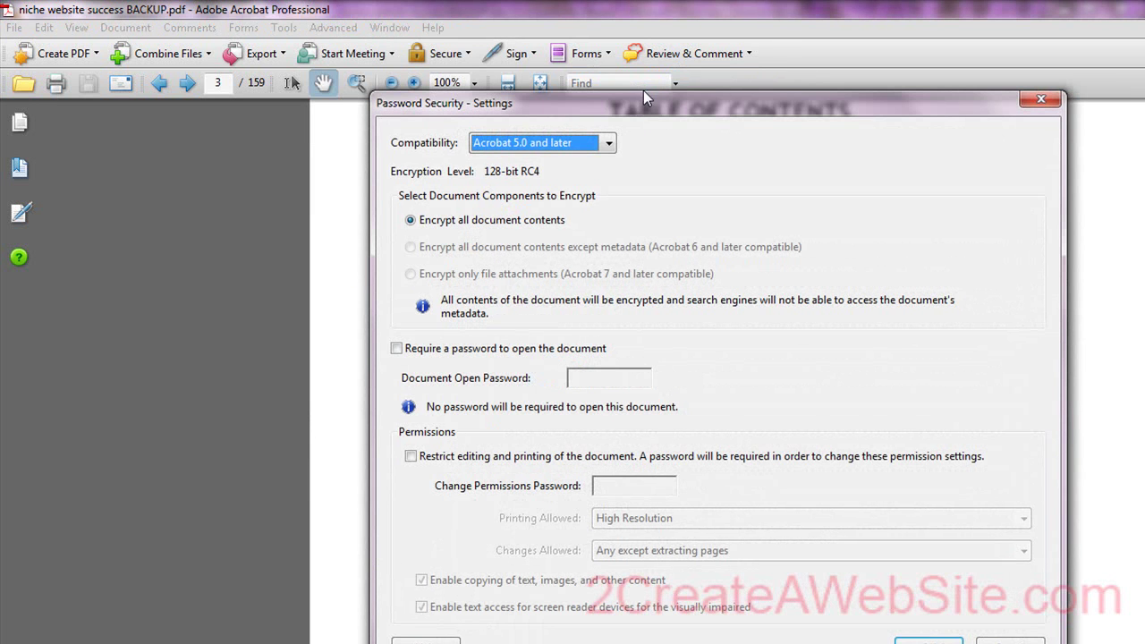
click(411, 456)
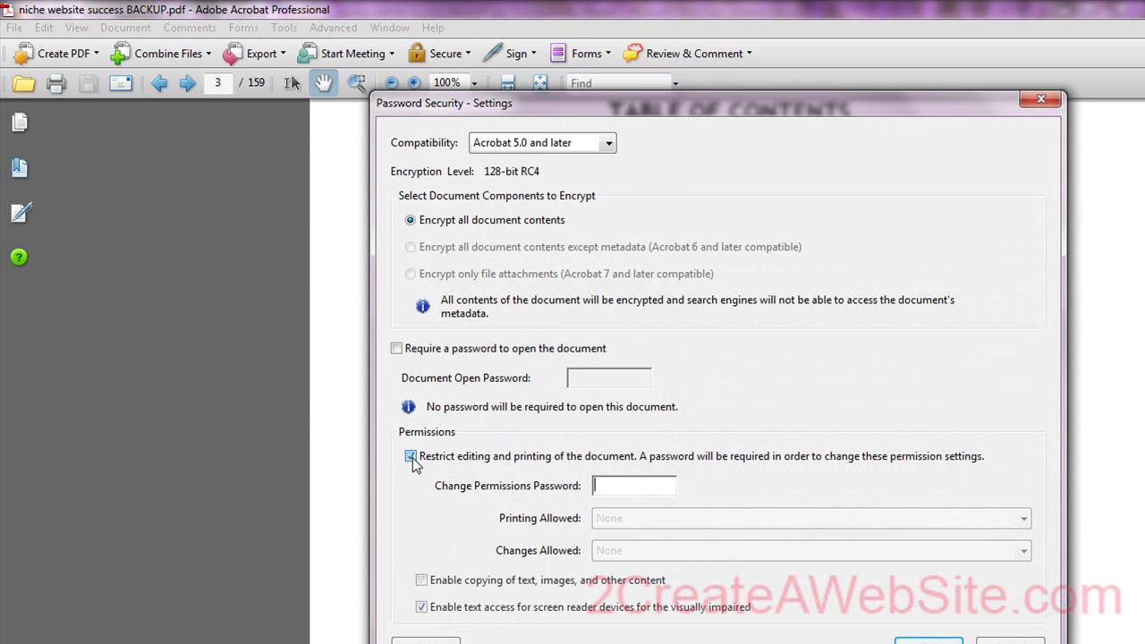
click(642, 487)
text(*********)
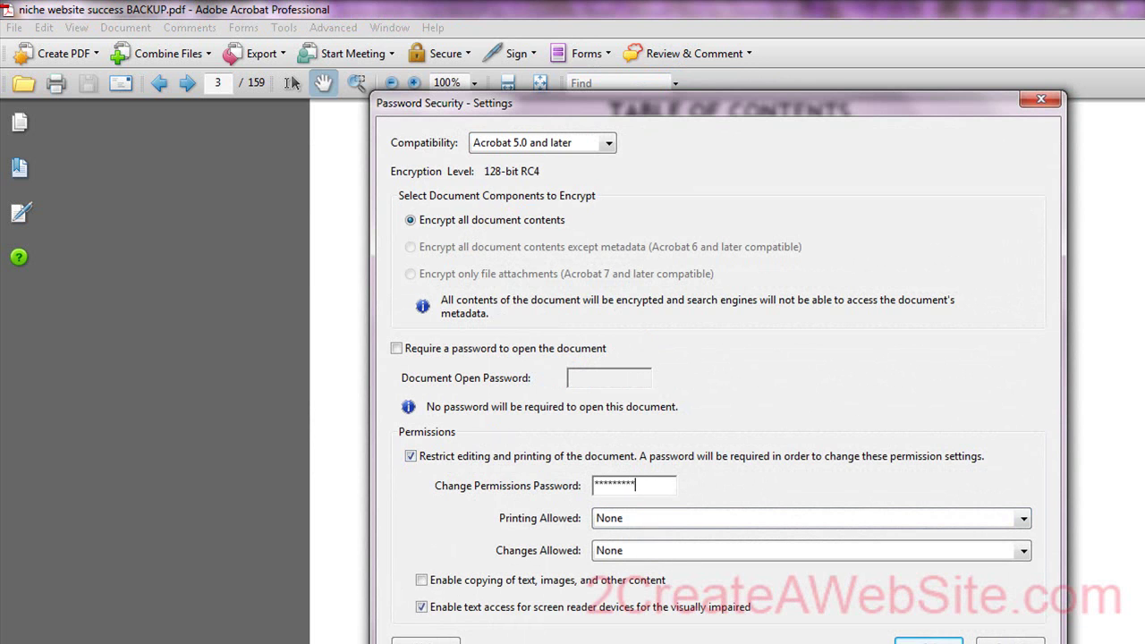
Step: Set the allowed printing to High Resolution and the allowed changes to None
click(1025, 520)
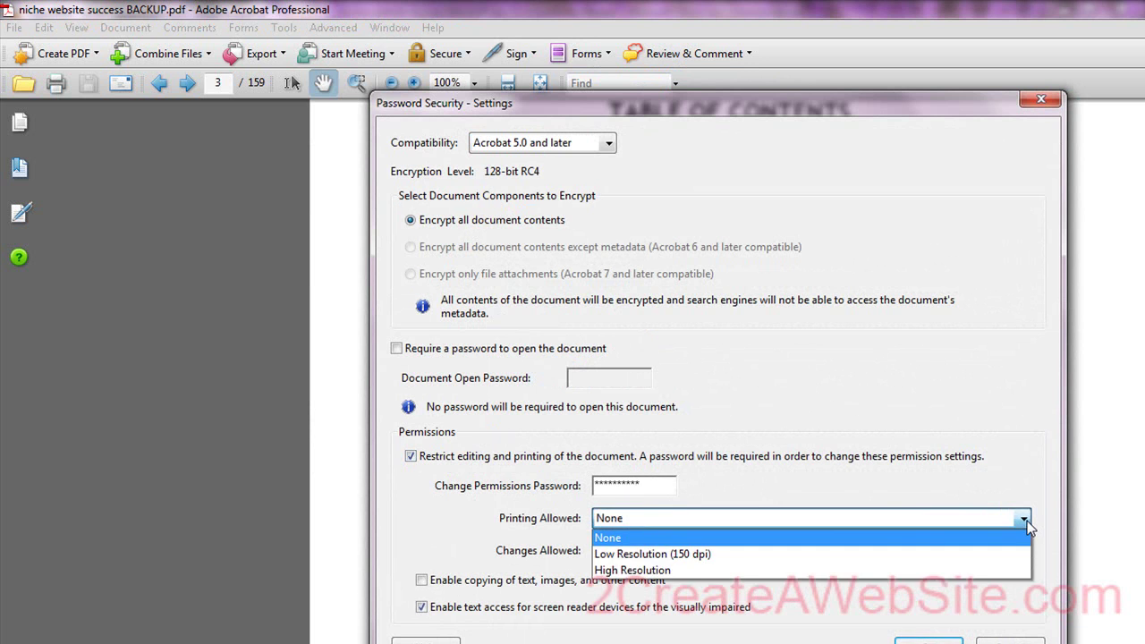
click(1004, 571)
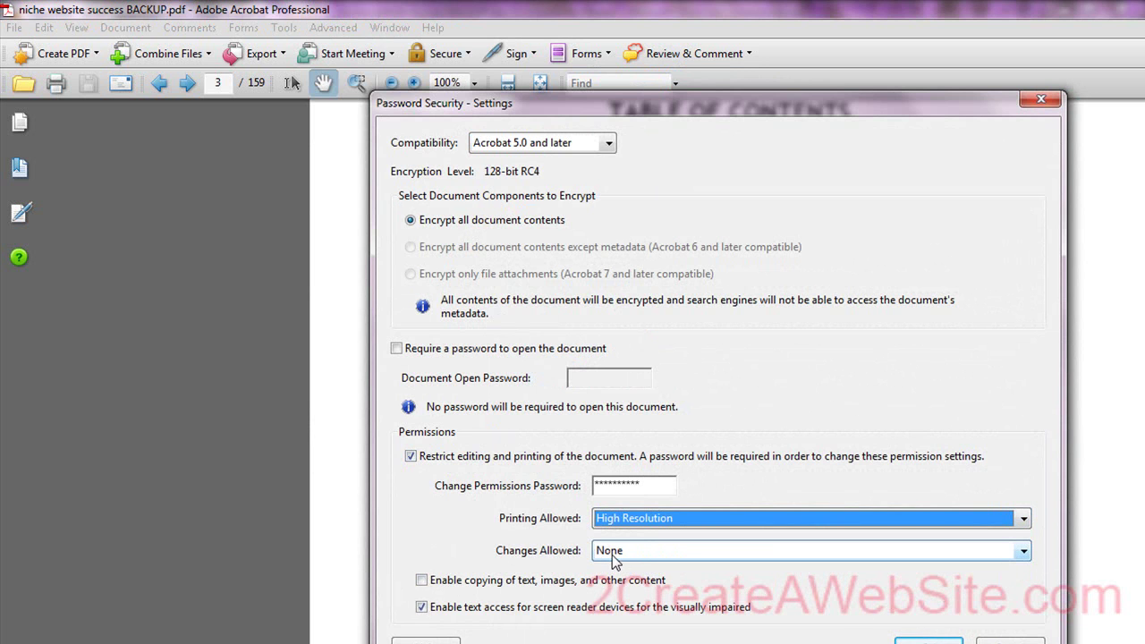
click(1026, 552)
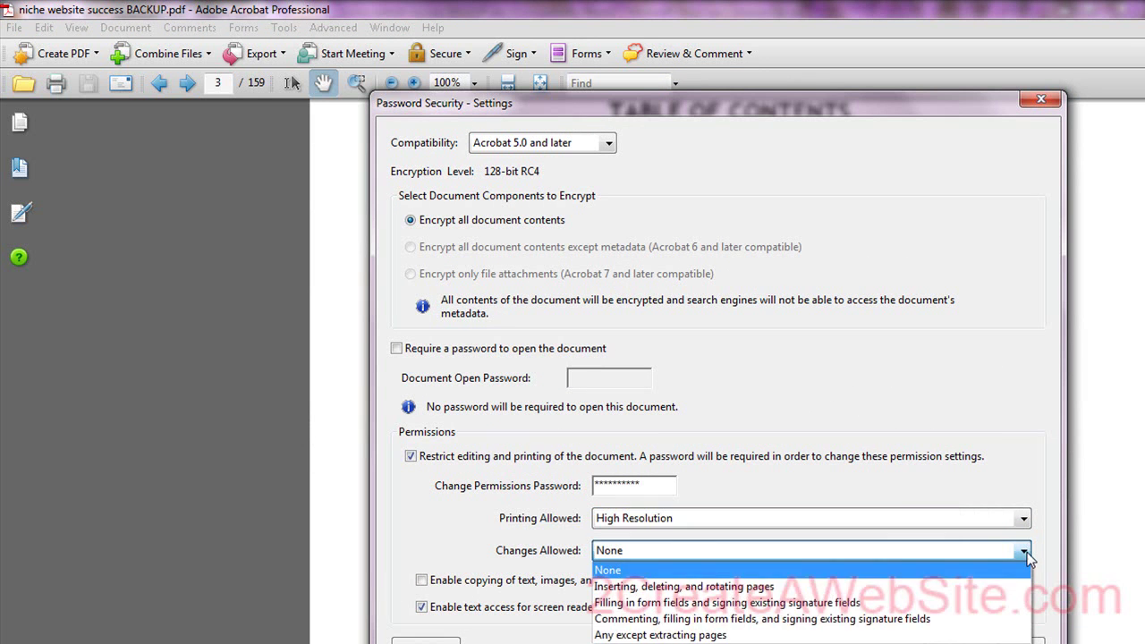
click(781, 577)
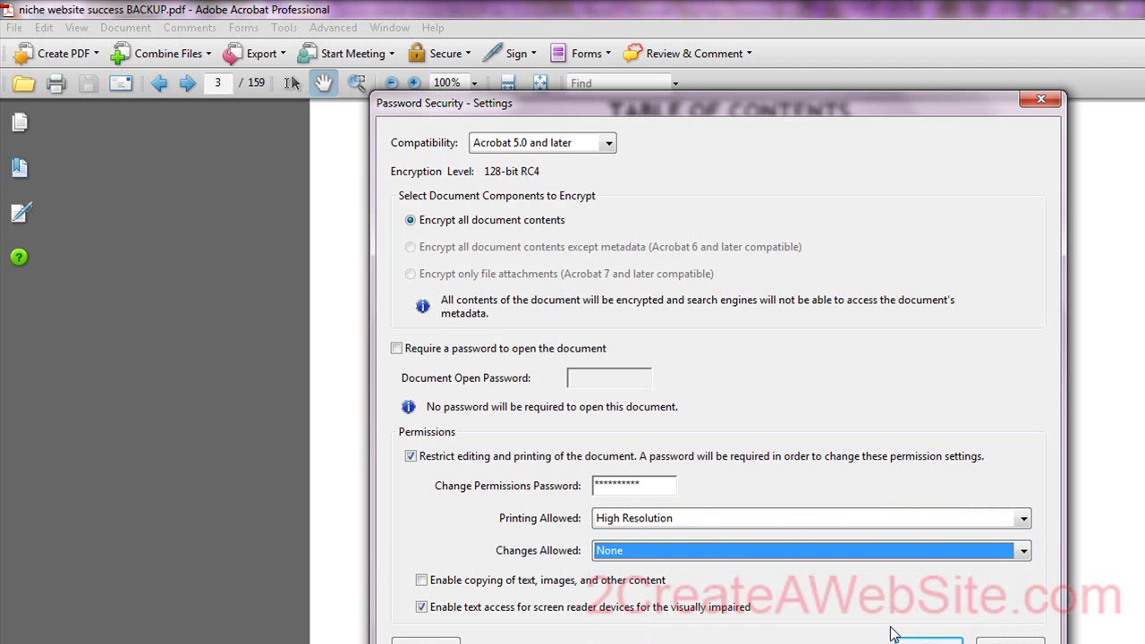
Step: Try to confirm the permissions password and cancel the password security settings
click(929, 641)
text(********)
click(798, 467)
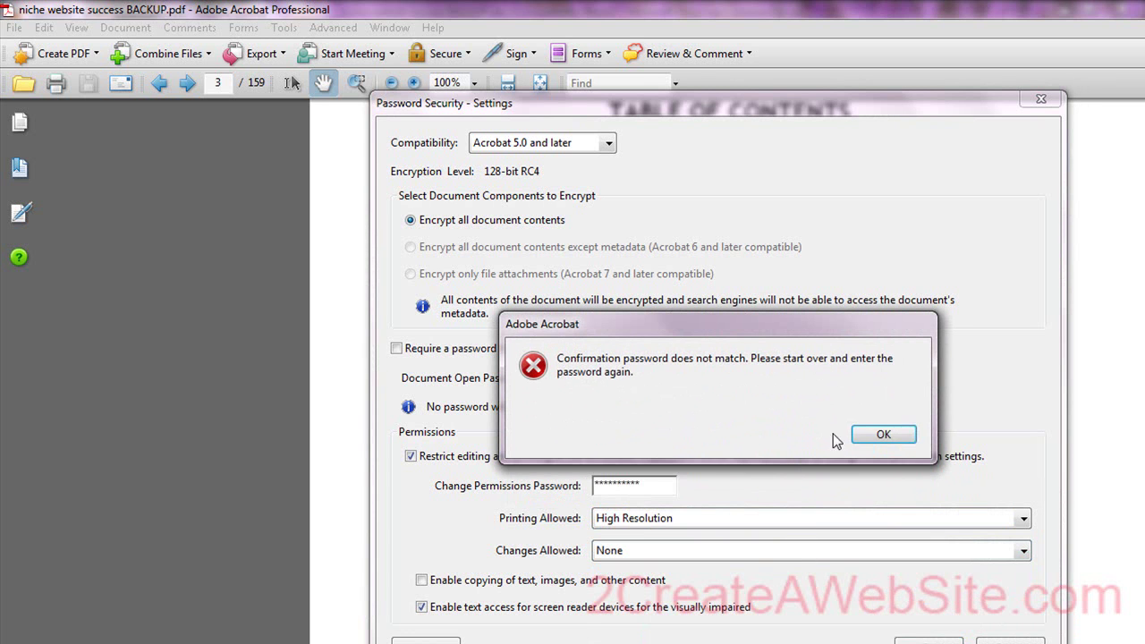
click(892, 432)
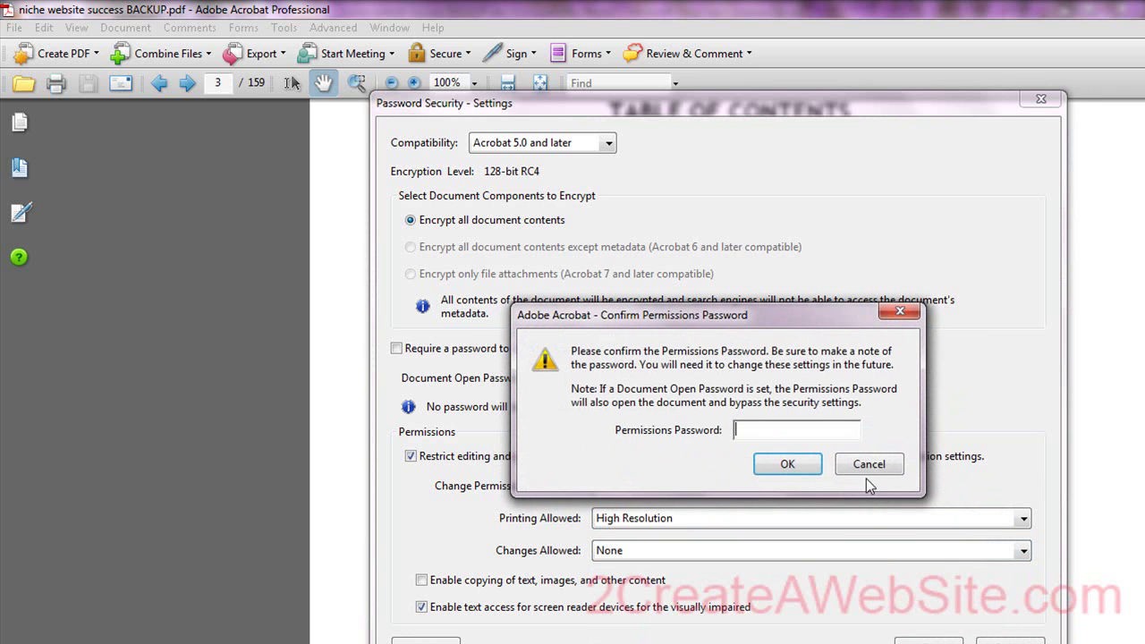
click(866, 465)
click(1010, 641)
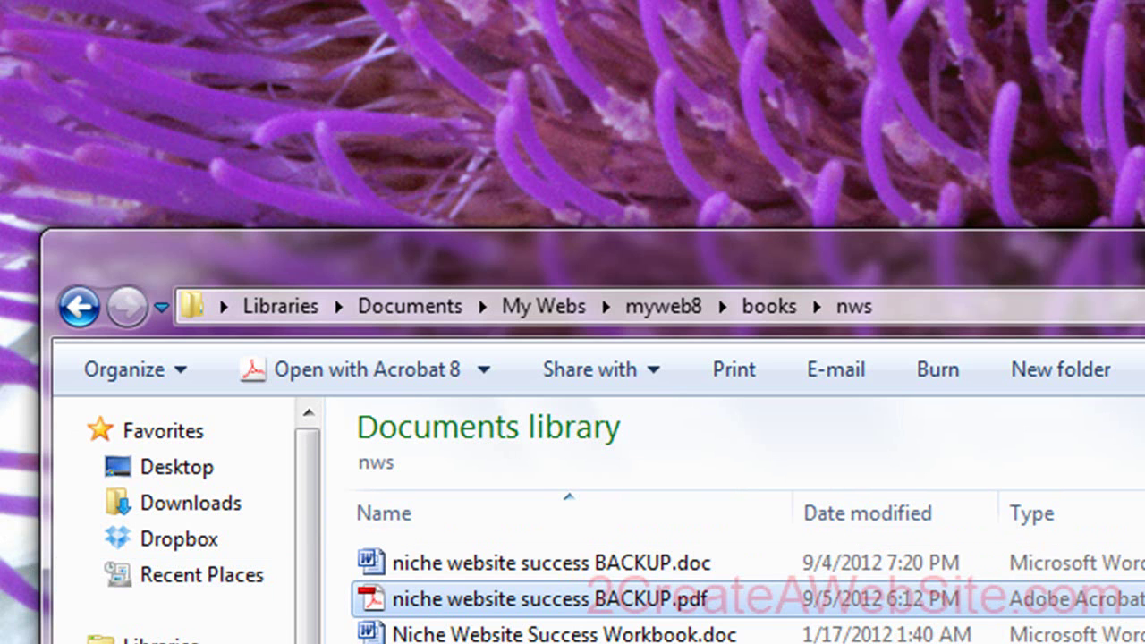
Step: In the nws folder in Windows Explorer, compress "niche website success BACKUP.pdf" into "niche website success BACKUP.zip"
right_click(406, 611)
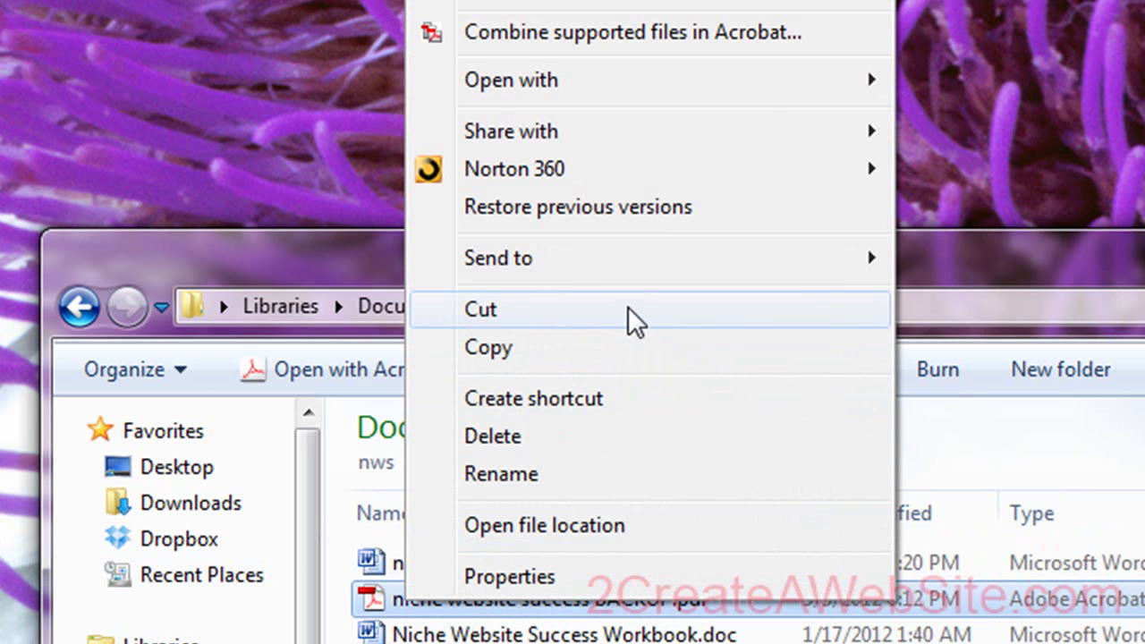
mouse_move(629, 271)
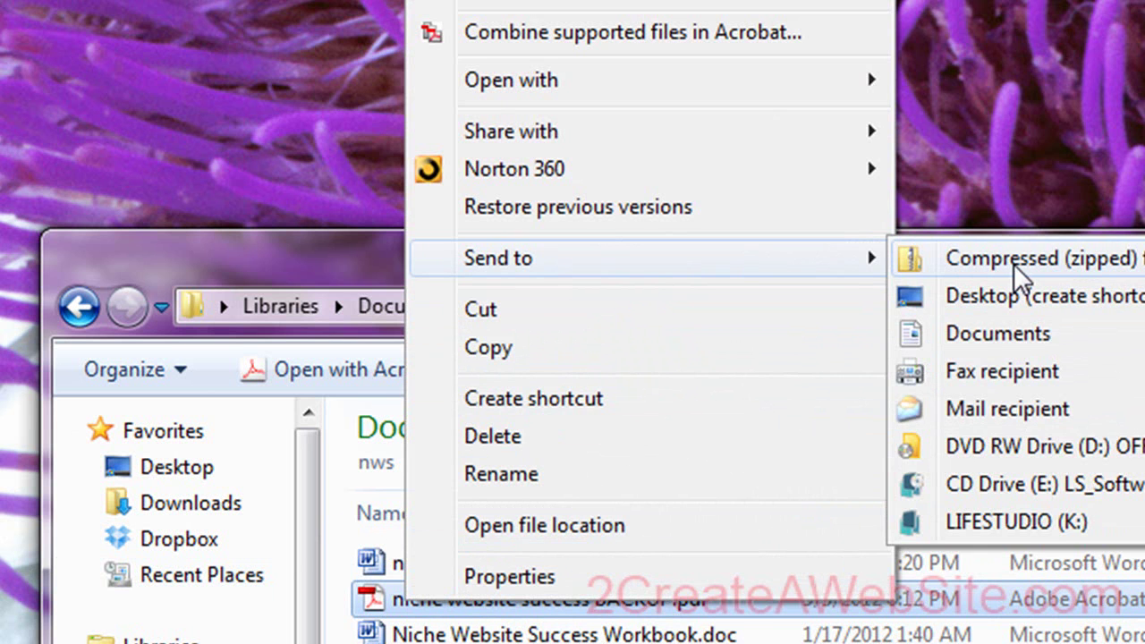
click(1014, 262)
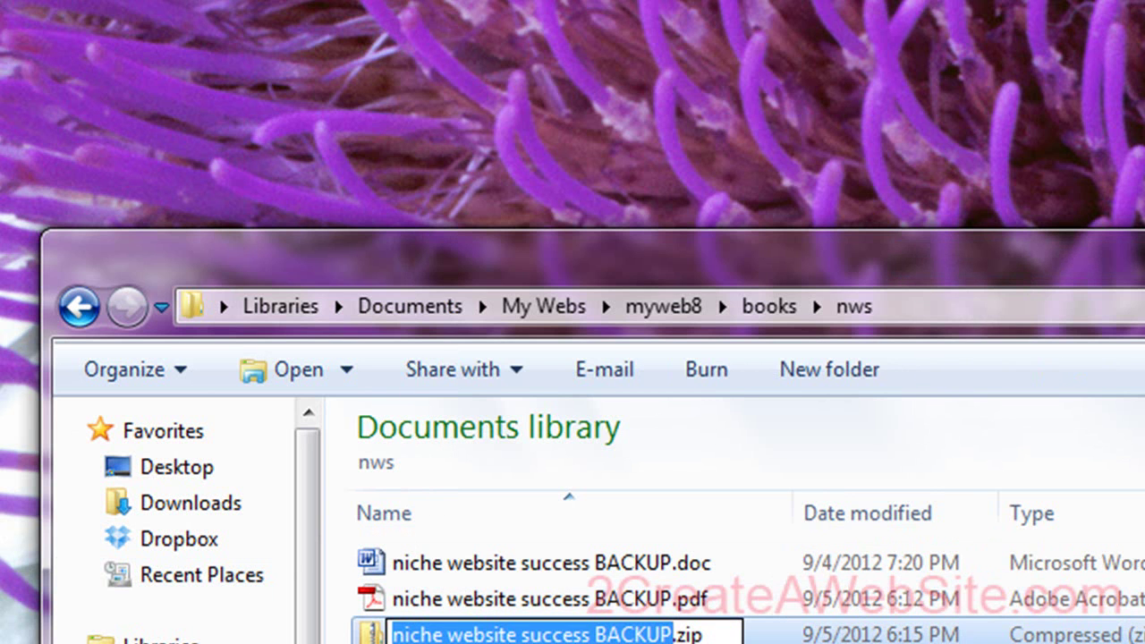
key(Return)
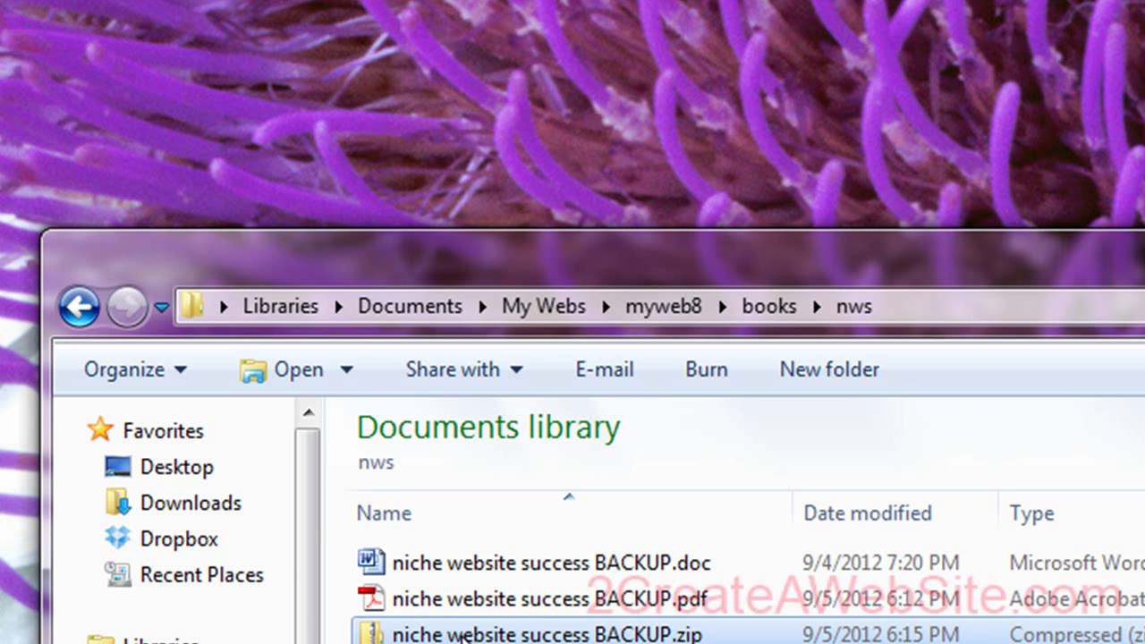
click(456, 635)
click(452, 634)
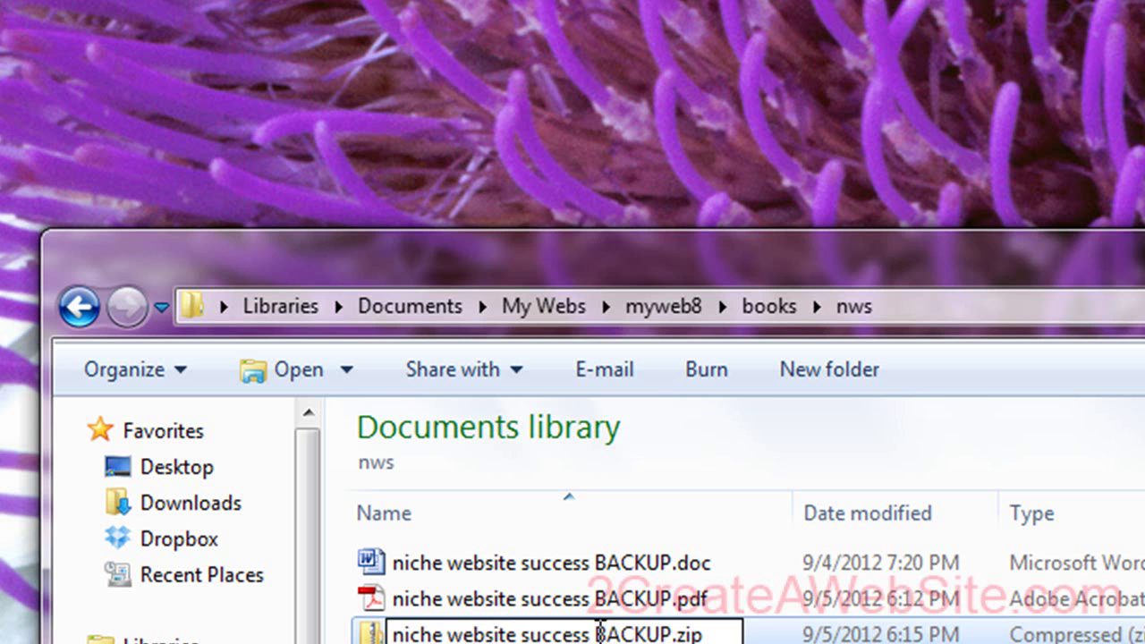
key(Return)
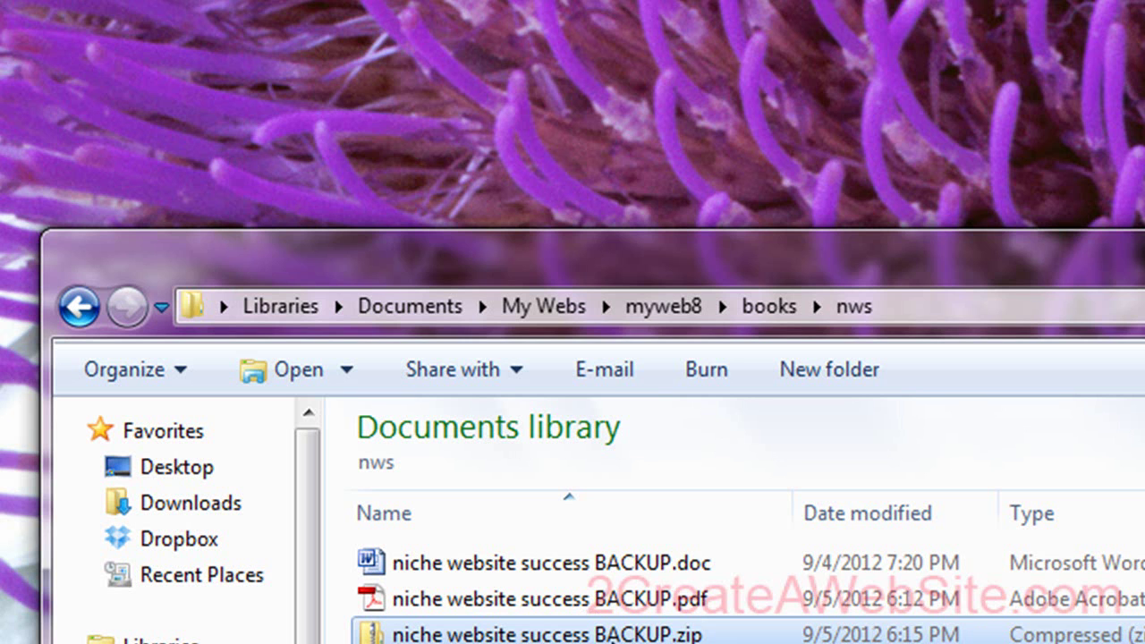